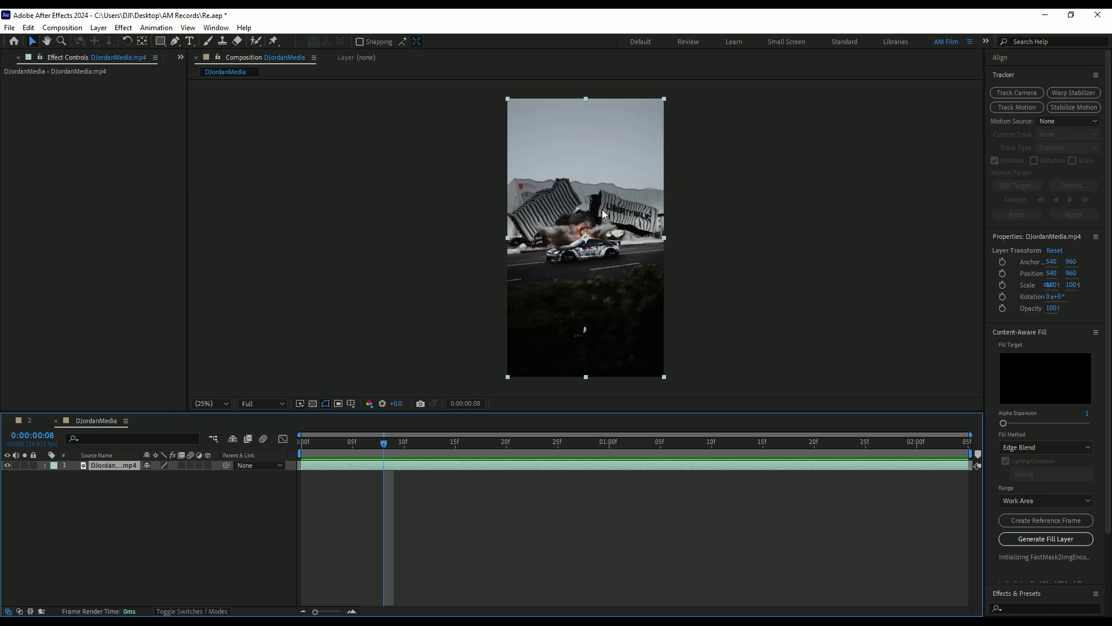
Play back the finished example composition showing the race car with tumbling containers and an explosion.
key(space)
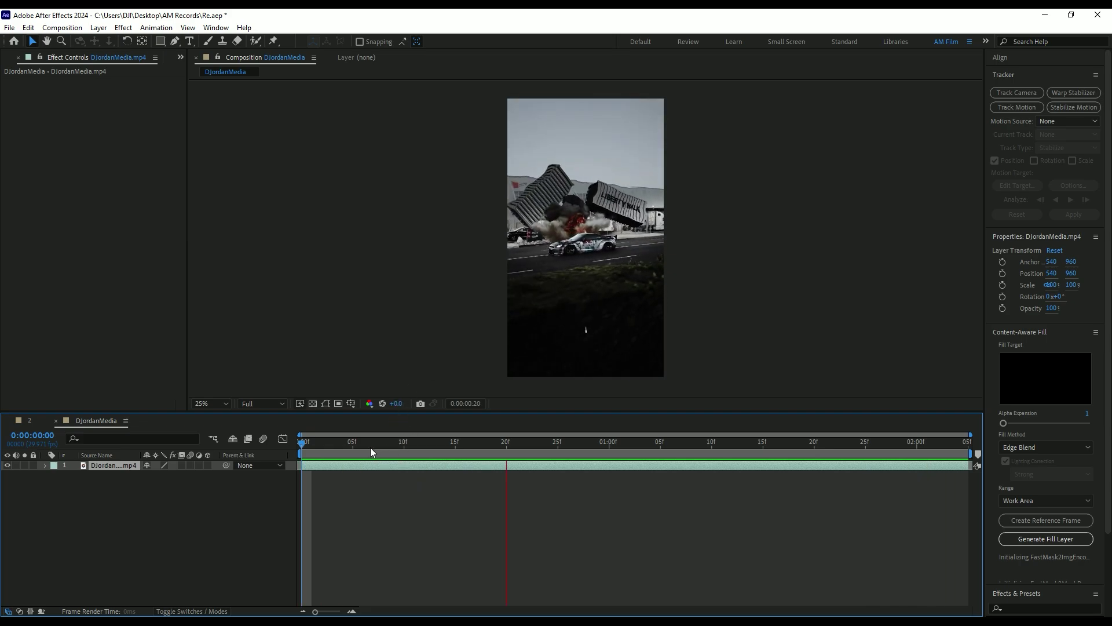
key(space)
Enable time remapping on the white car clip in composition 2 and set the first keyframe's value to 12:22:45:07.
click(27, 423)
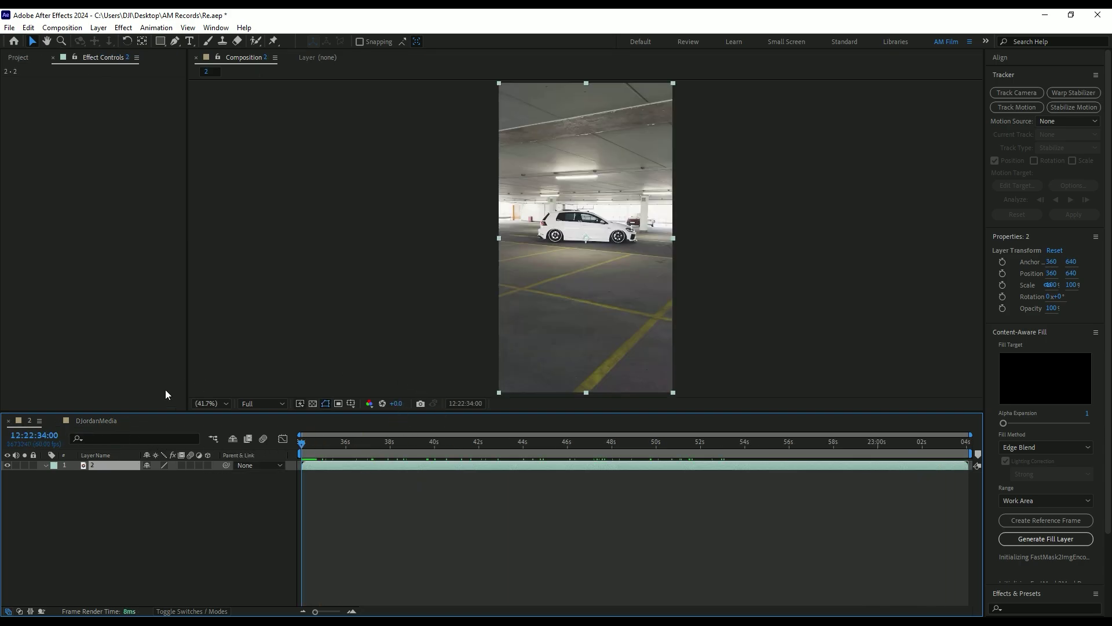
right_click(103, 468)
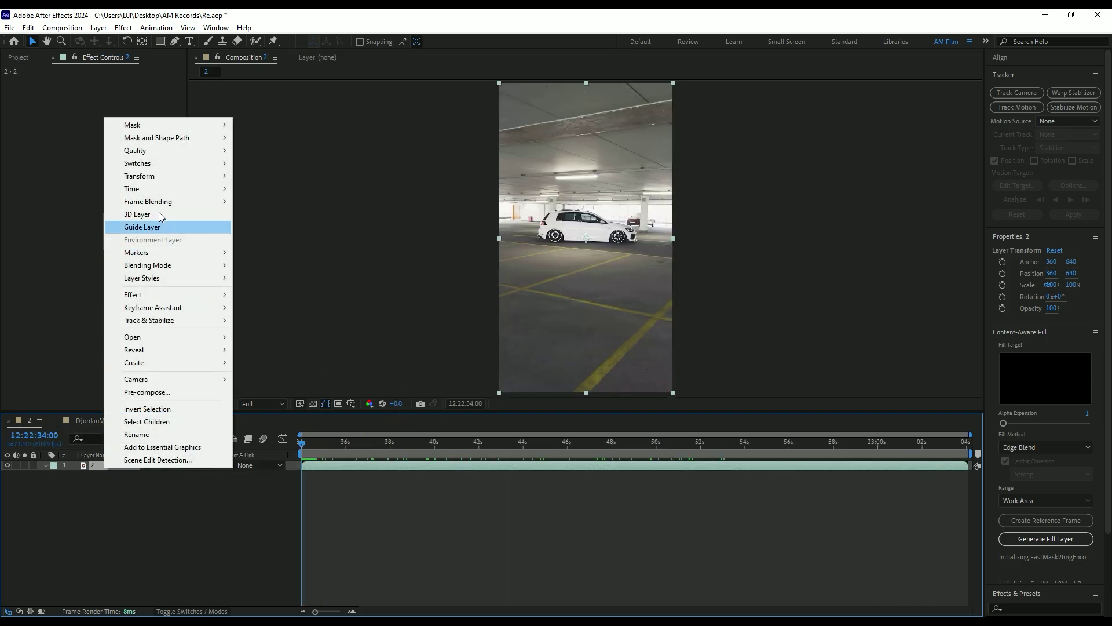
mouse_move(203, 189)
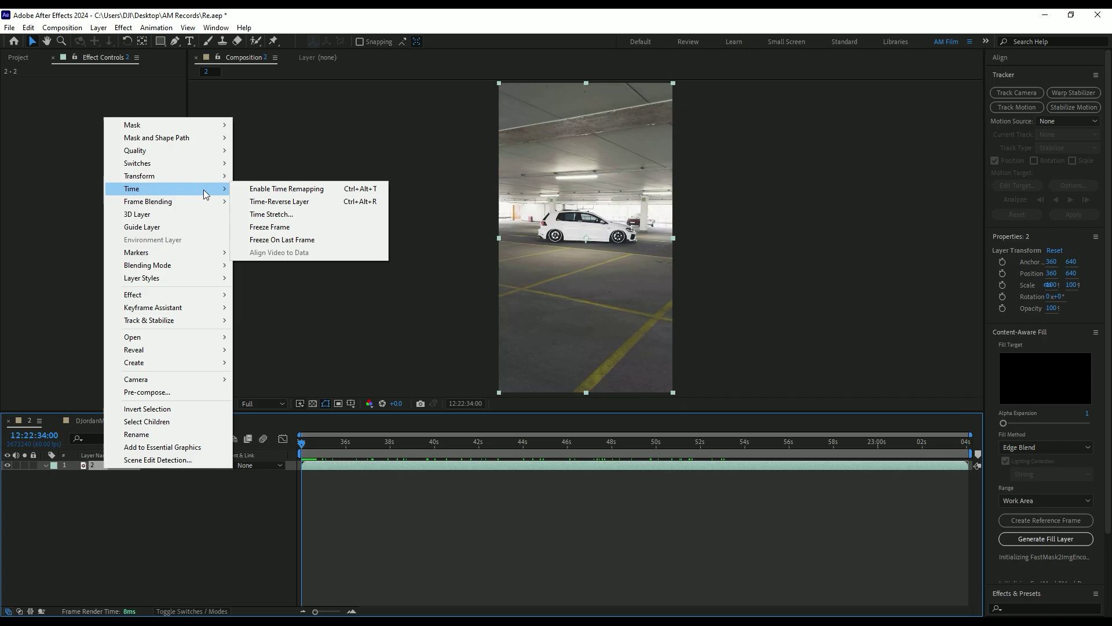
click(271, 189)
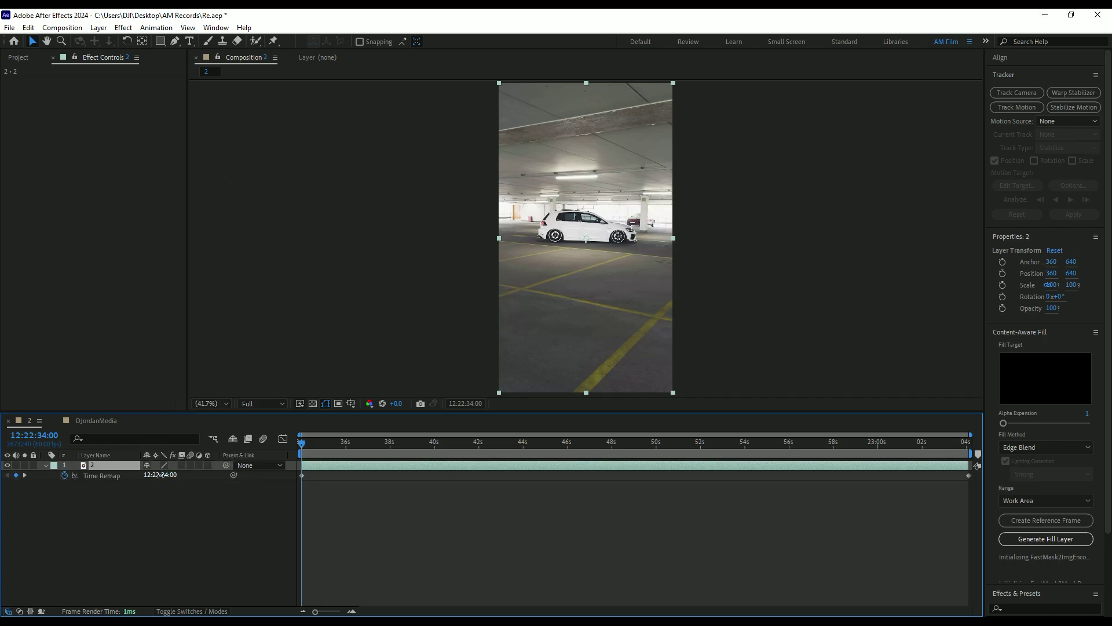
drag(160, 475, 539, 473)
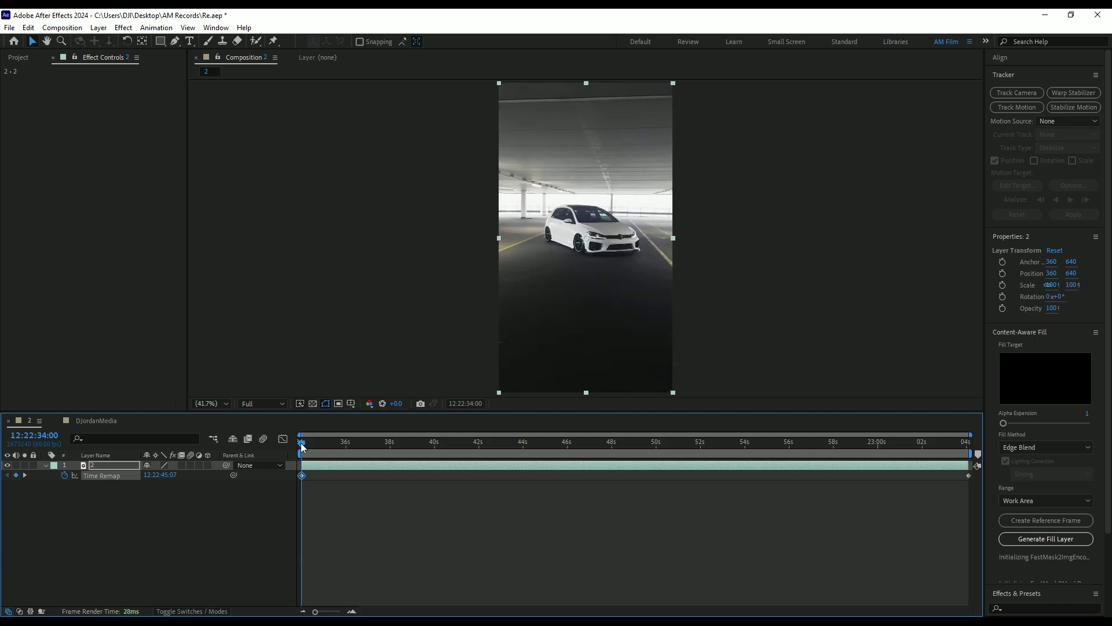
Set Time Remap to 12:22:51:47 at 12:22:36:02, then split the layer there and delete the remaining part.
drag(303, 446, 348, 448)
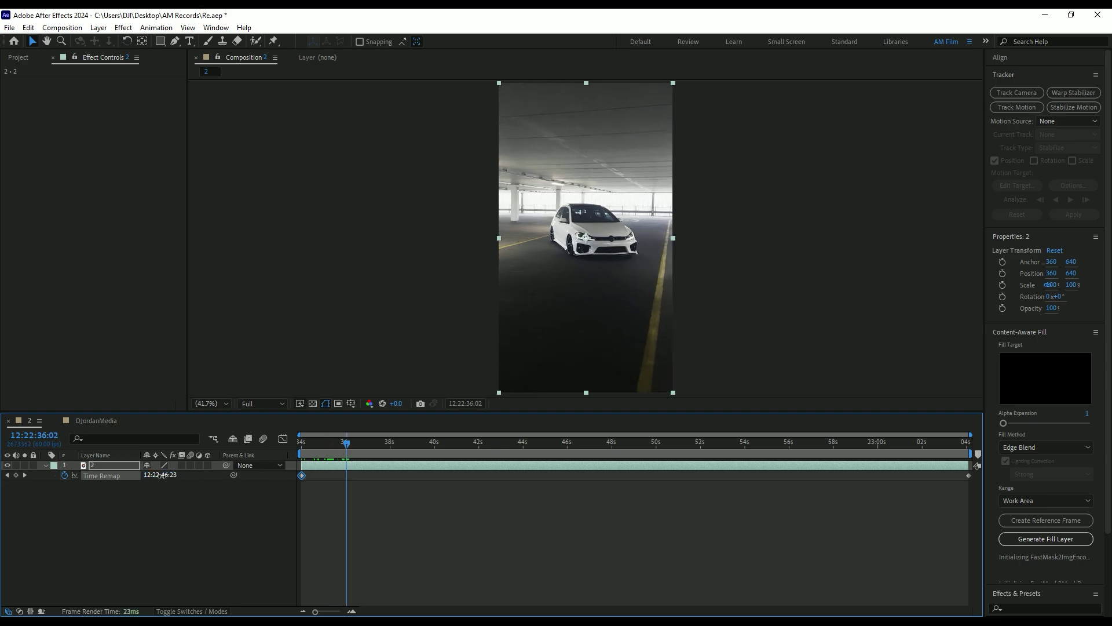
drag(161, 475, 336, 462)
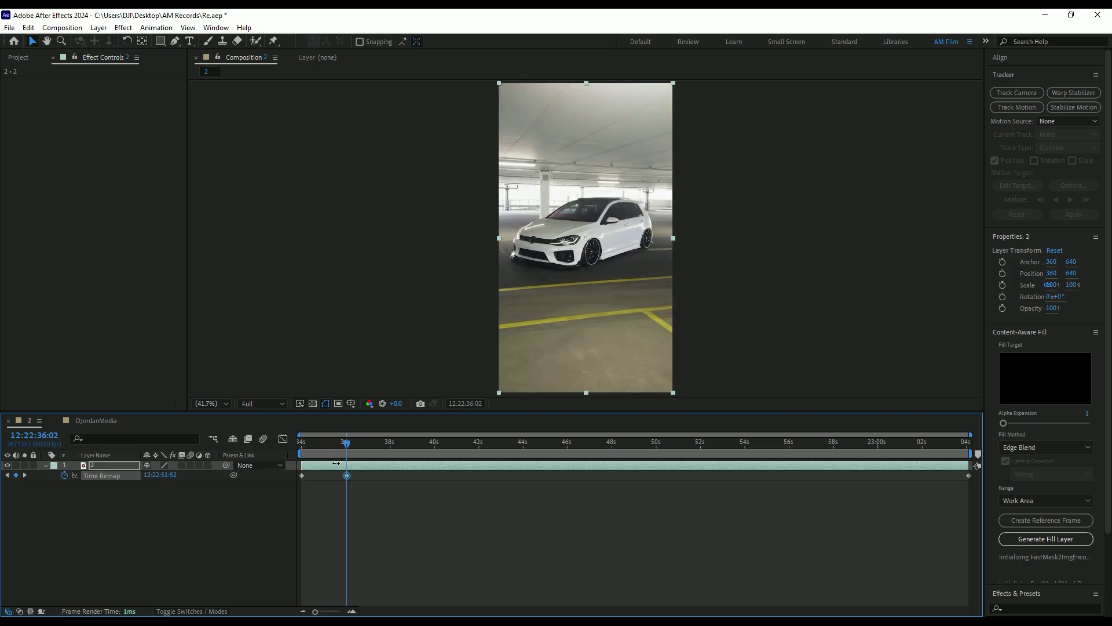
key(ctrl+shift+d)
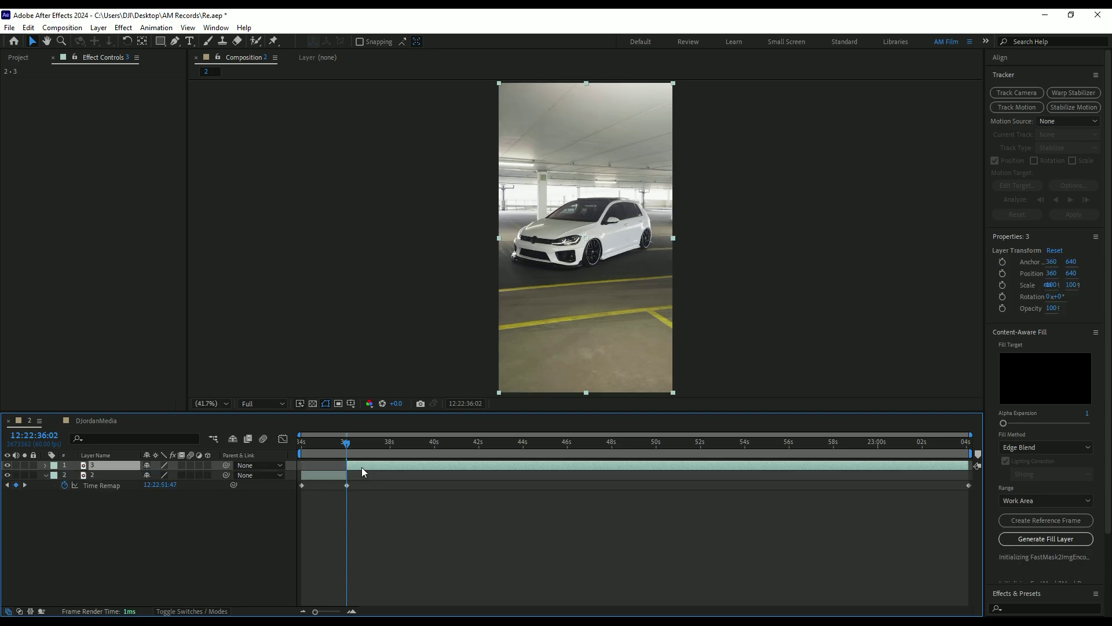
key(Delete)
Apply Easy Ease to the first two Time Remap keyframes.
drag(348, 445, 287, 447)
drag(358, 488, 291, 476)
key(F9)
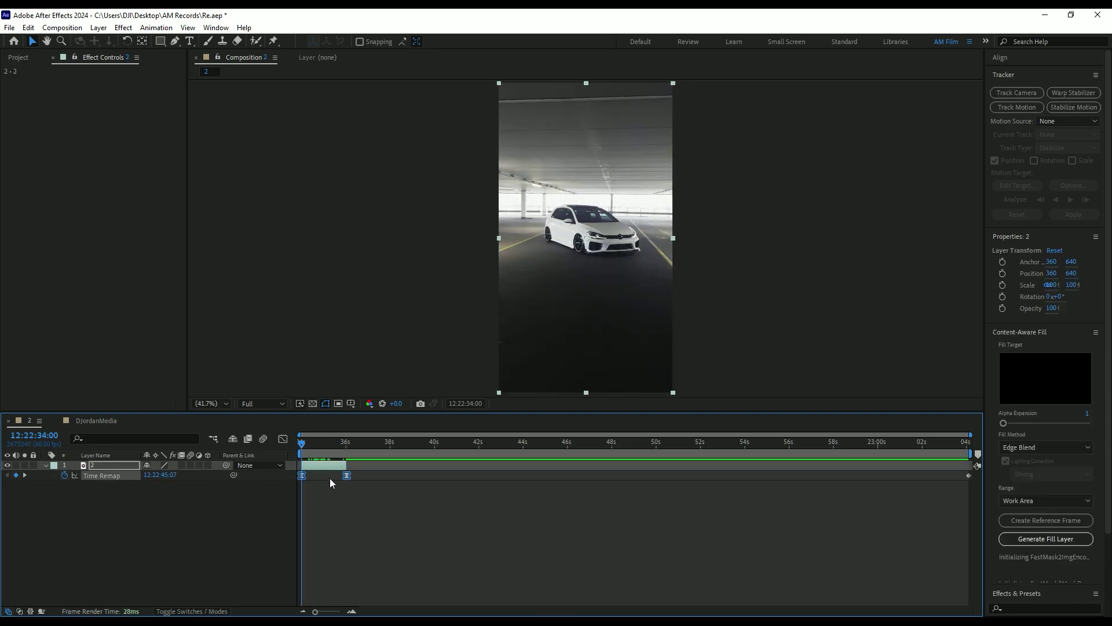
Reshape the Time Remap value graph between the first two keyframes so the clip runs fast at both ends and slow in the middle.
click(282, 440)
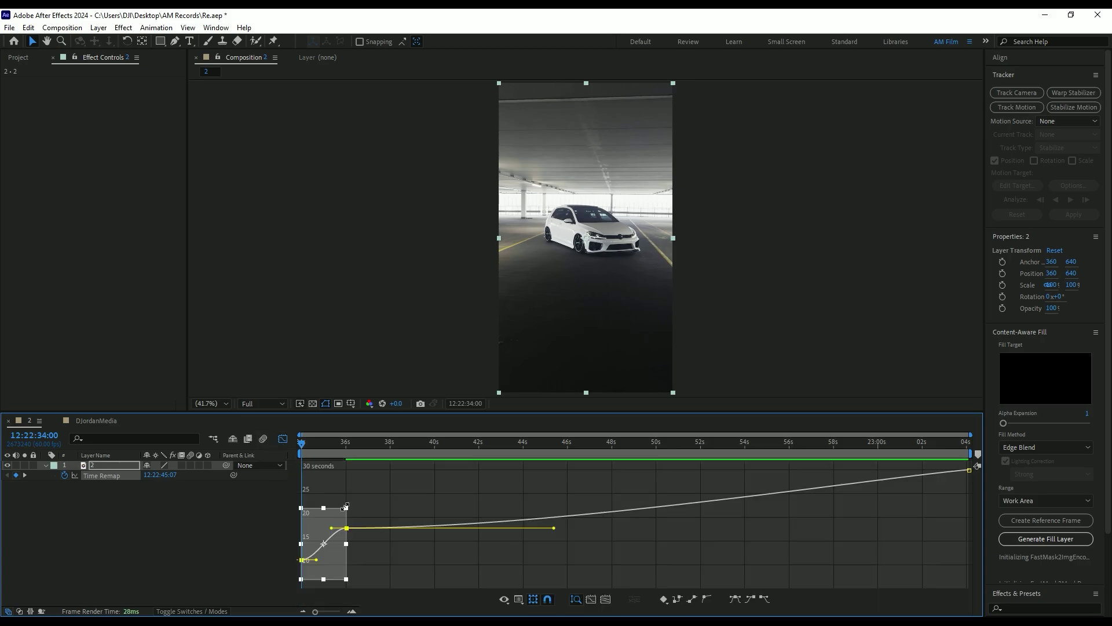
right_click(385, 495)
click(454, 382)
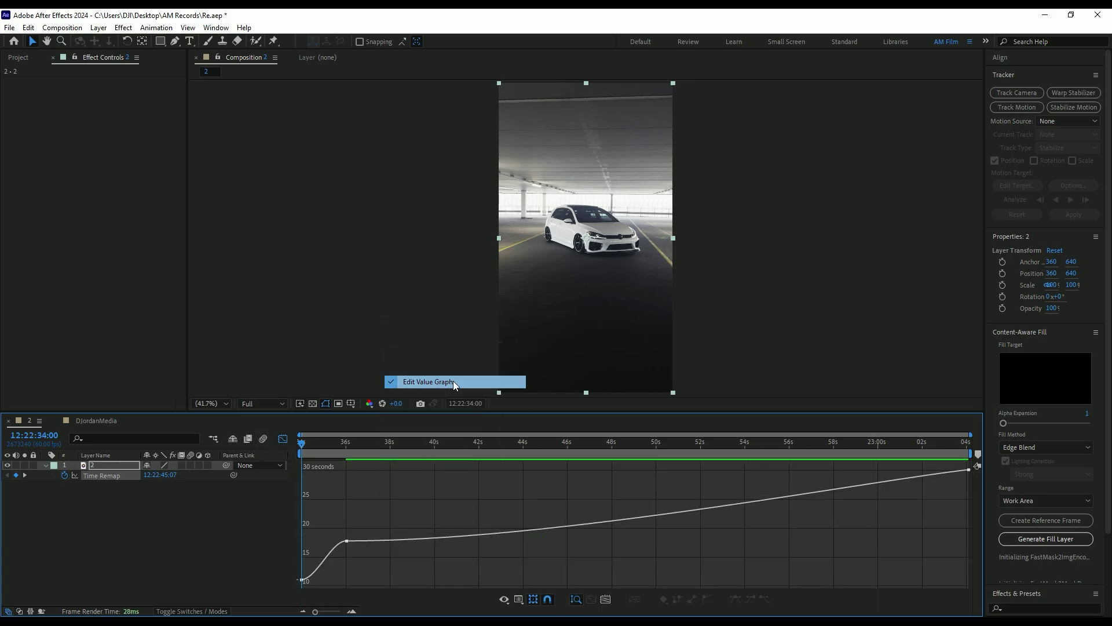
click(351, 611)
click(352, 611)
click(351, 611)
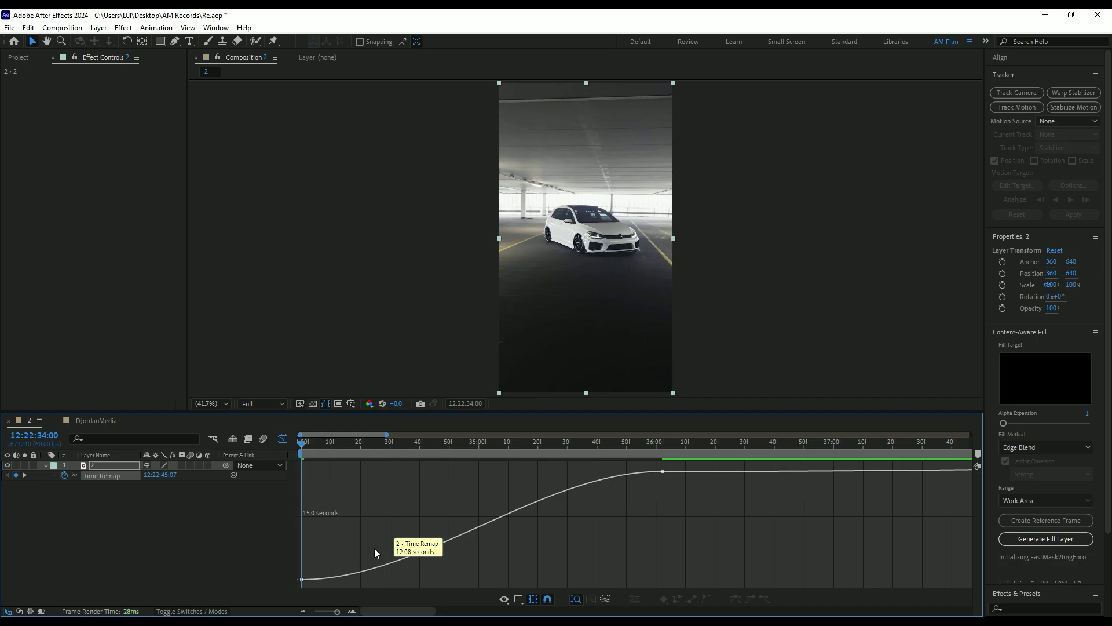
drag(371, 542, 299, 587)
drag(421, 579, 408, 496)
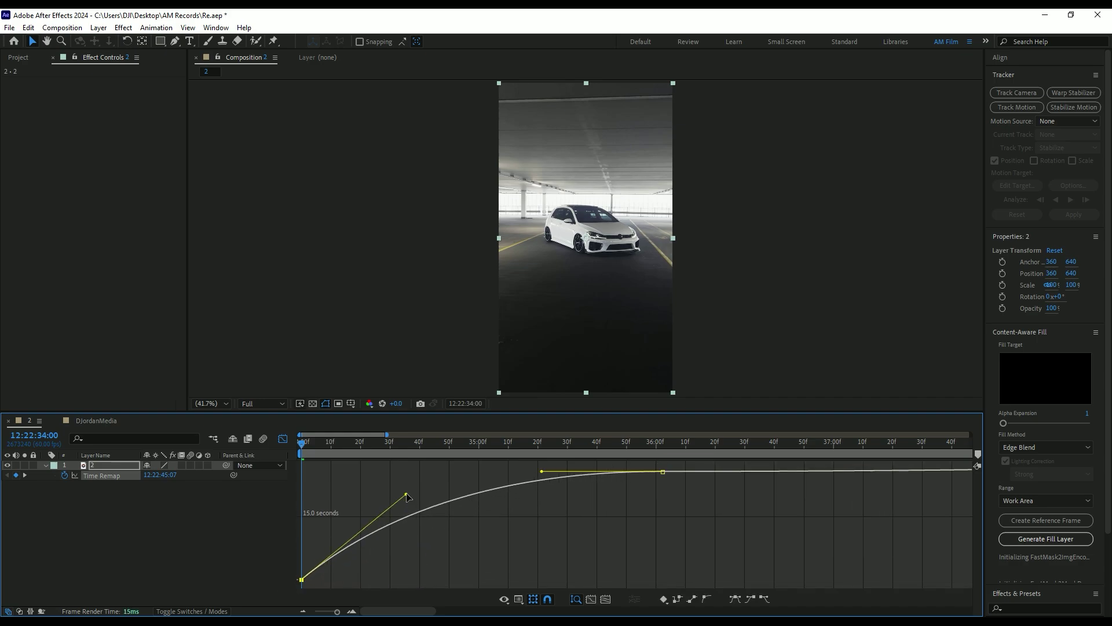
drag(542, 471, 535, 574)
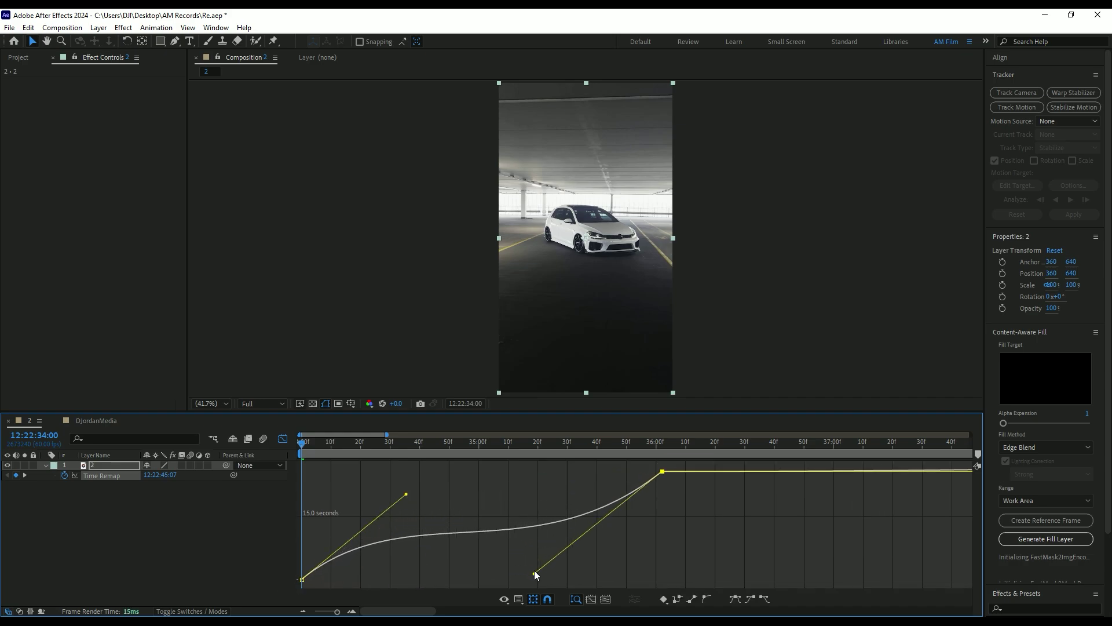
click(282, 439)
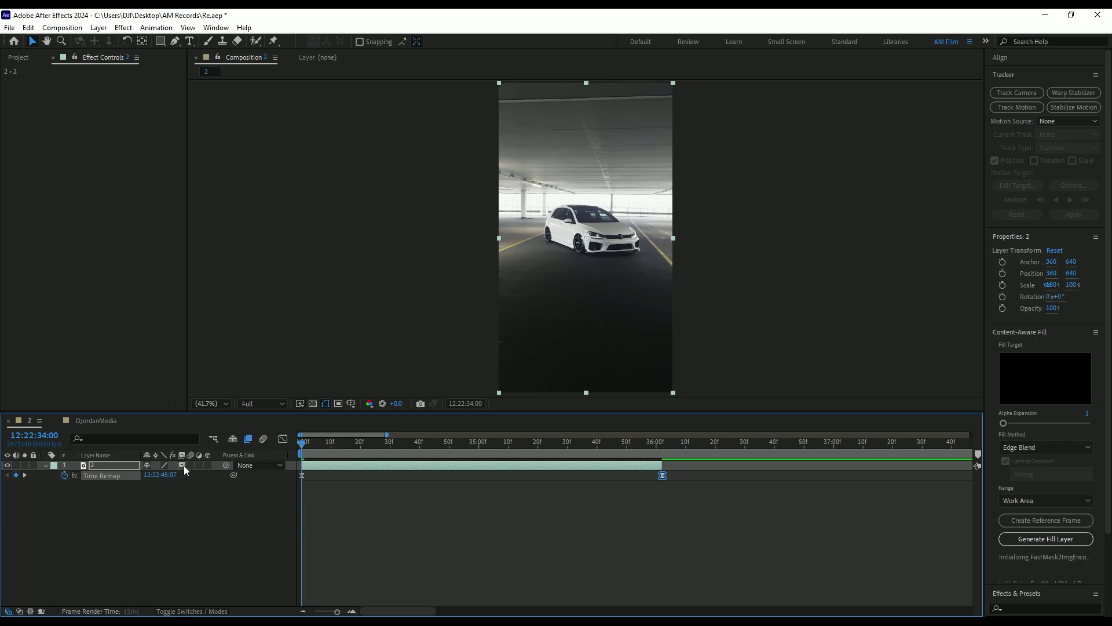
Turn on frame blending for layer 2 and collapse its properties.
click(181, 466)
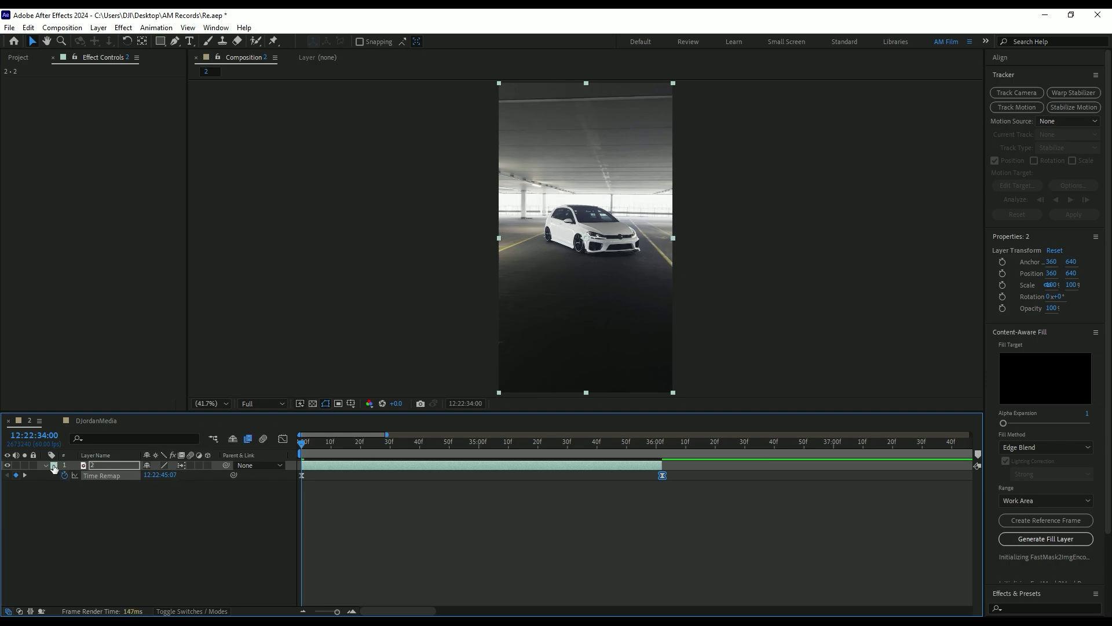
click(48, 465)
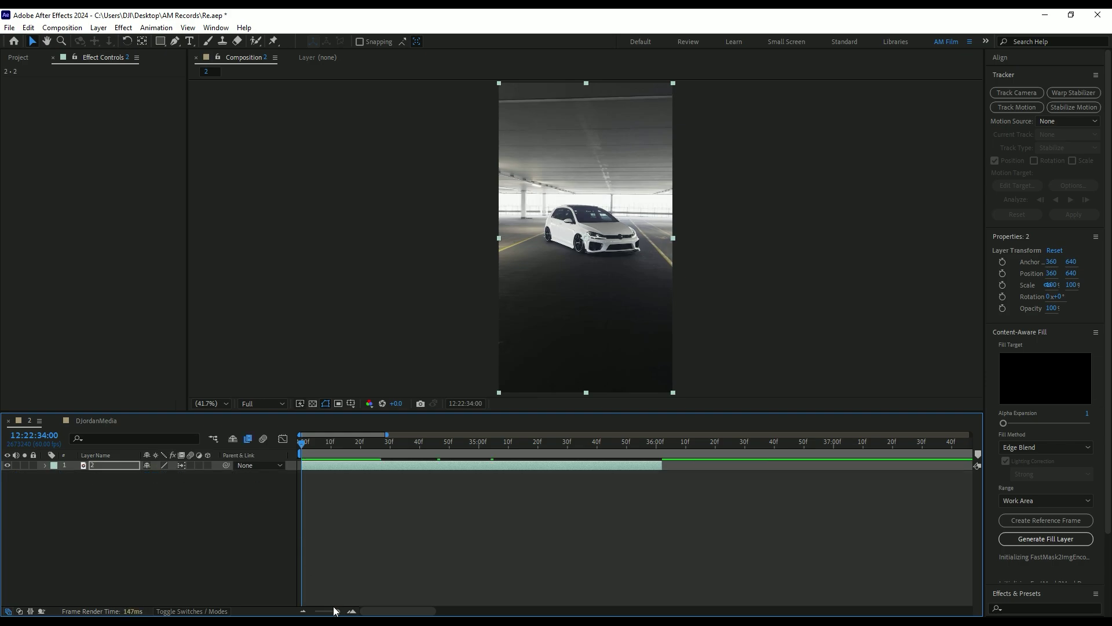
Shorten the work area to the end of the cut clip and trim the composition to it.
drag(334, 610, 305, 615)
drag(971, 454, 347, 453)
click(352, 612)
click(671, 443)
right_click(632, 450)
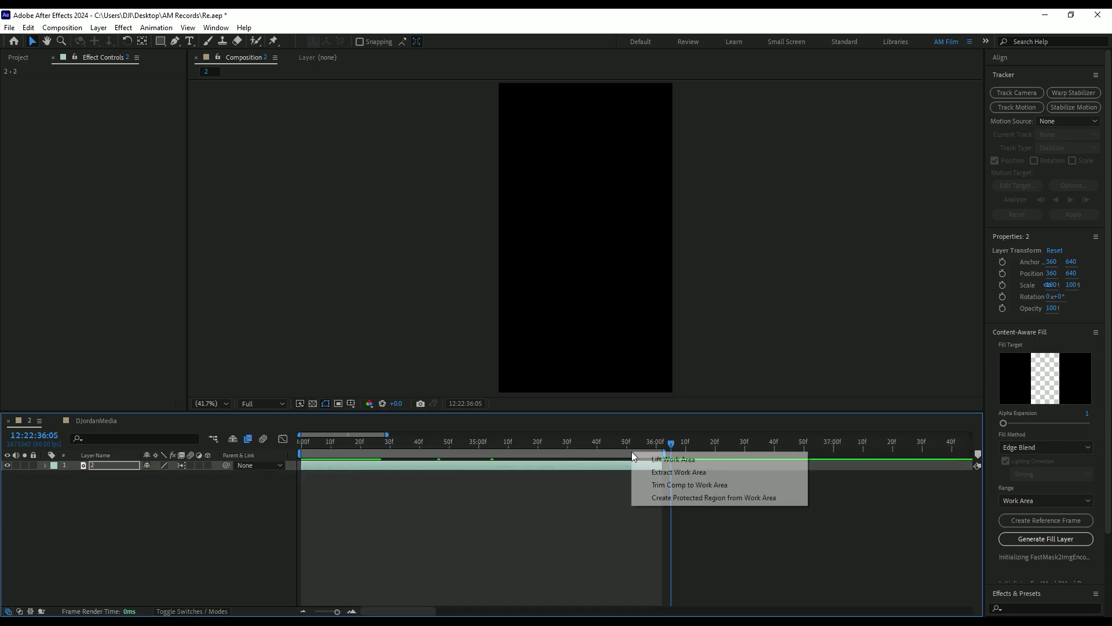
click(673, 485)
Preview the speed-ramped car clip and scrub through its opening frames.
key(space)
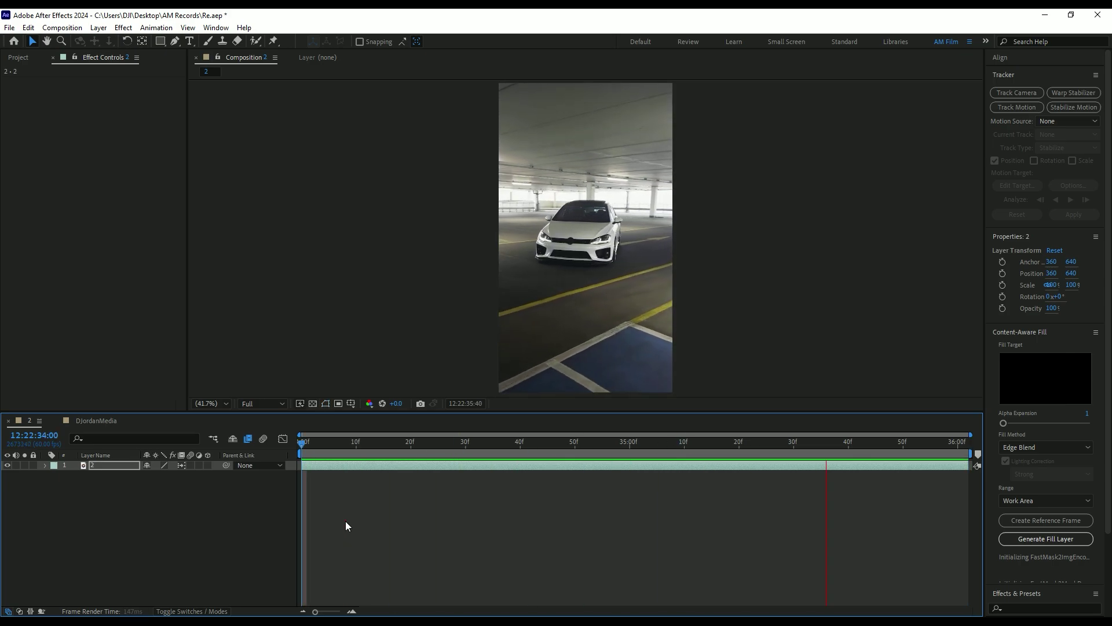
key(space)
drag(334, 445, 405, 448)
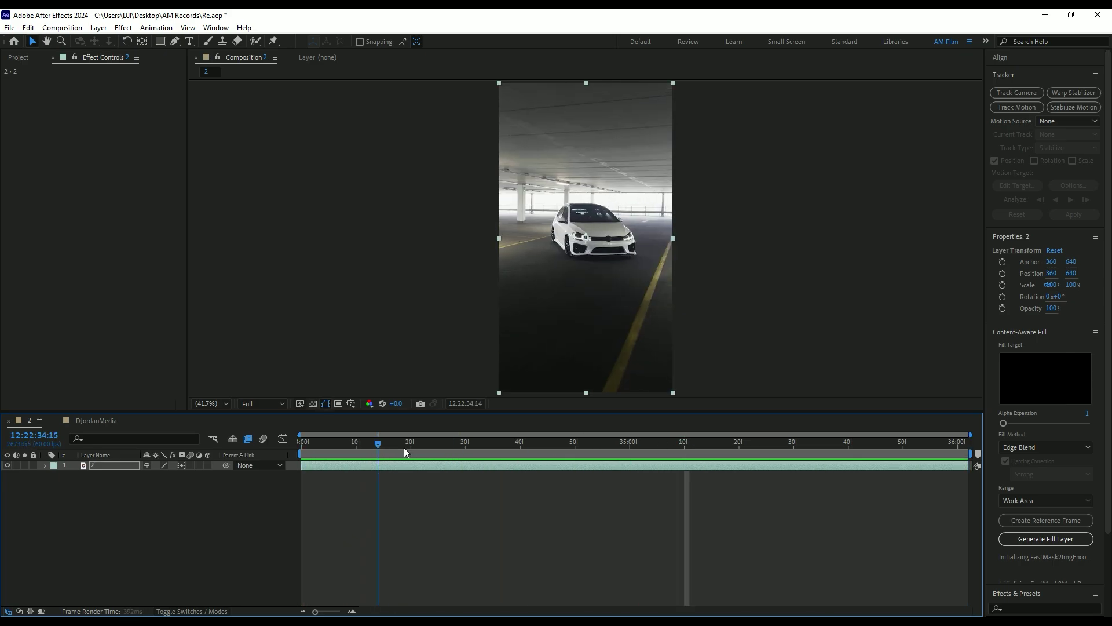
Pre-compose the clip as "Background", moving all attributes into the new composition.
right_click(112, 466)
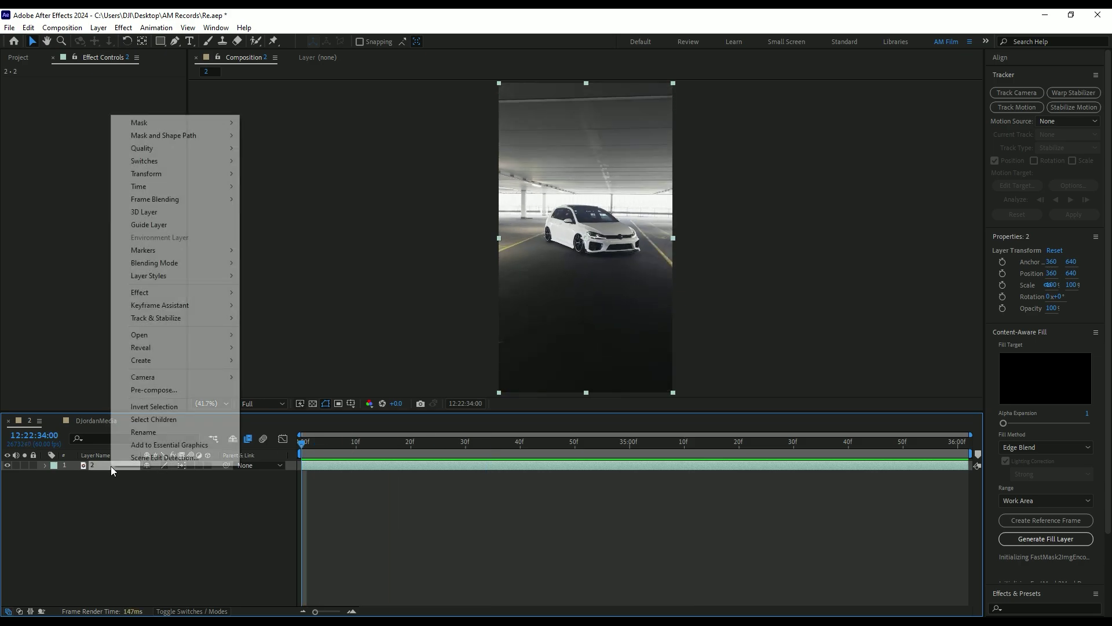
click(172, 390)
click(456, 325)
text(Bac)
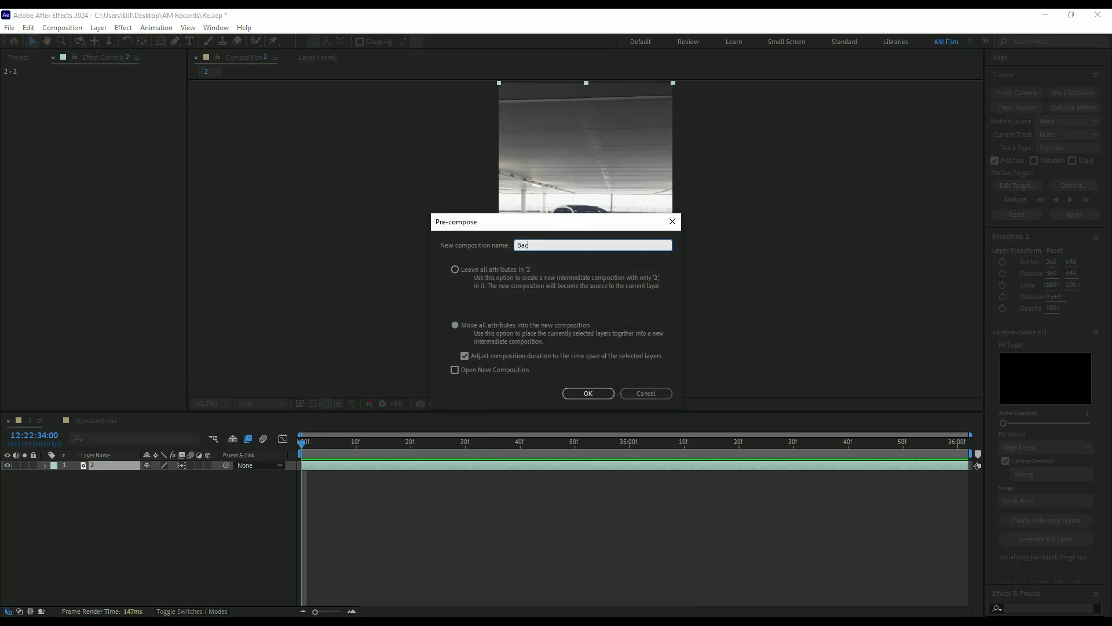
text(kground)
key(Return)
Duplicate the Background layer, rename the copy "Car only", and hide the original Background layer.
key(ctrl+d)
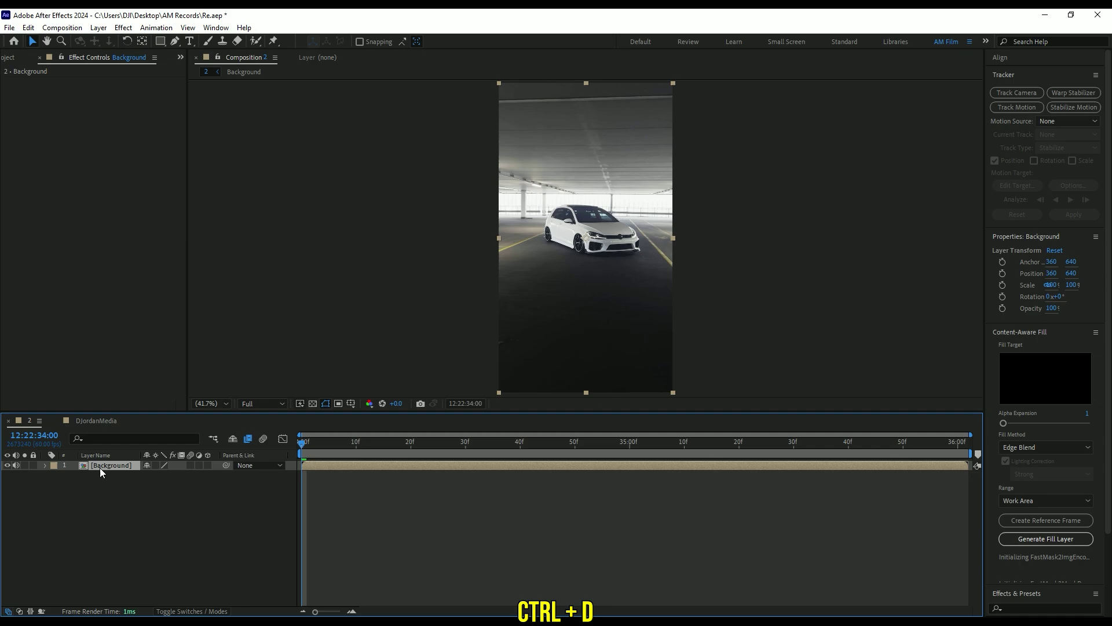
right_click(110, 464)
click(144, 428)
text(Car only)
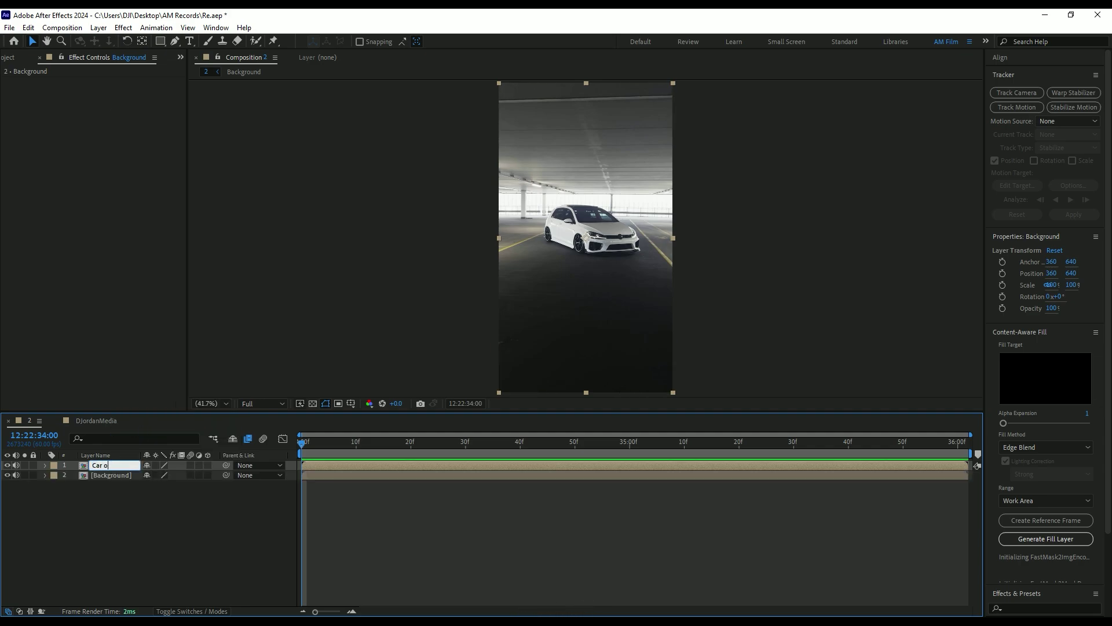
key(Return)
click(7, 476)
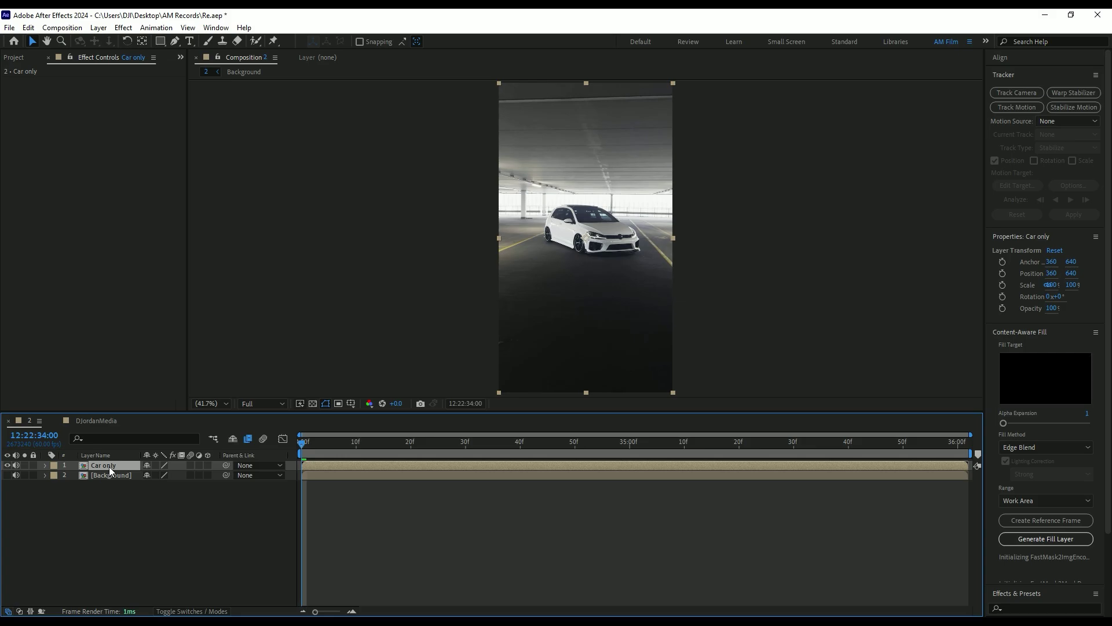
Select the car on the first frame of the Car only layer with the Roto Brush, adding the missed roof edge to the outline.
click(255, 41)
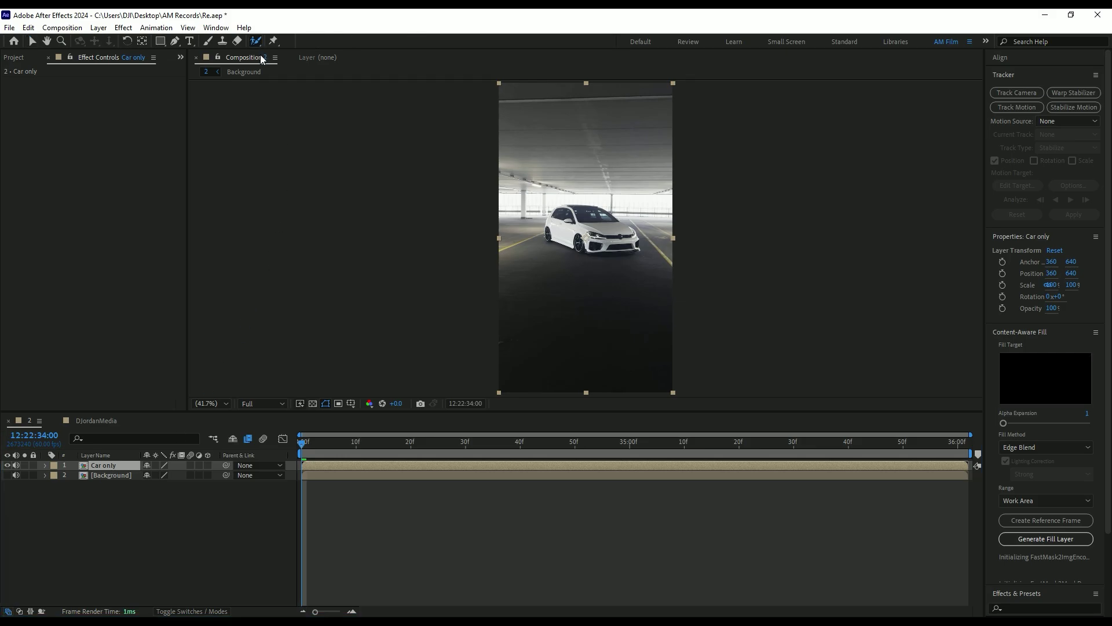
double_click(110, 465)
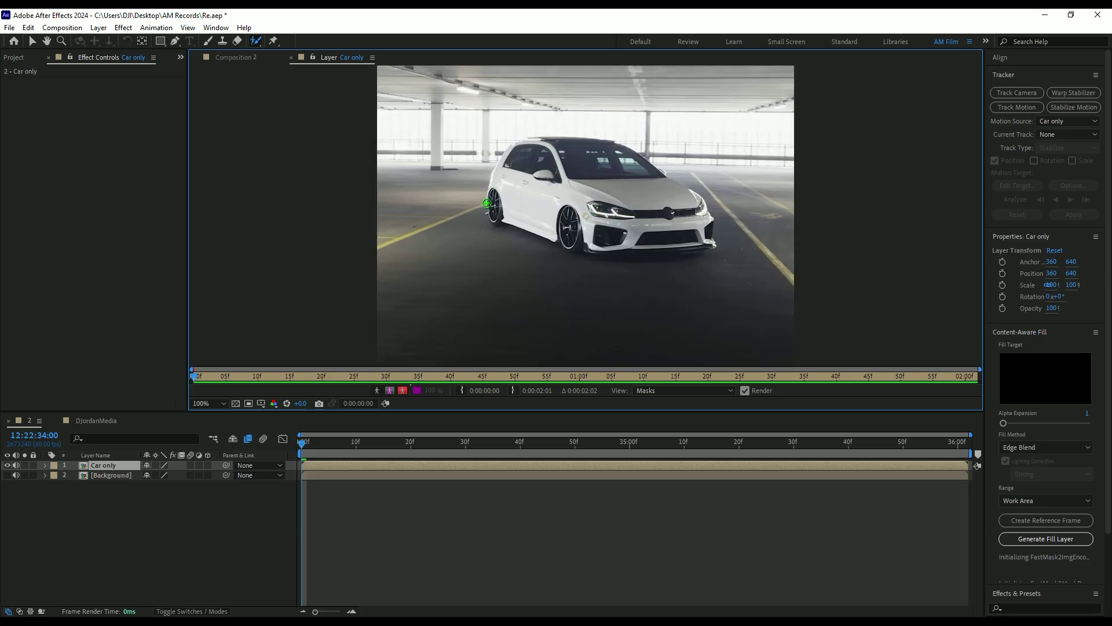
mouse_move(488, 203)
mouse_down()
mouse_move(492, 216)
mouse_move(638, 248)
mouse_up()
scroll(585, 224, up, 1)
drag(389, 212, 392, 168)
drag(536, 184, 449, 243)
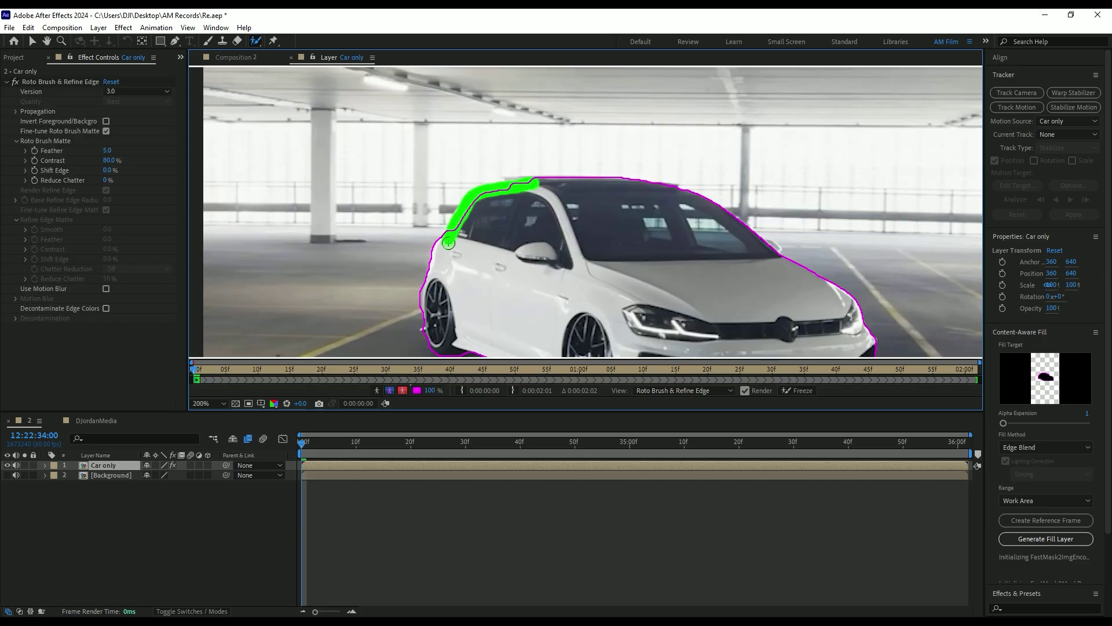
drag(744, 294, 631, 203)
Propagate the Roto Brush selection through the whole clip and freeze it.
key(space)
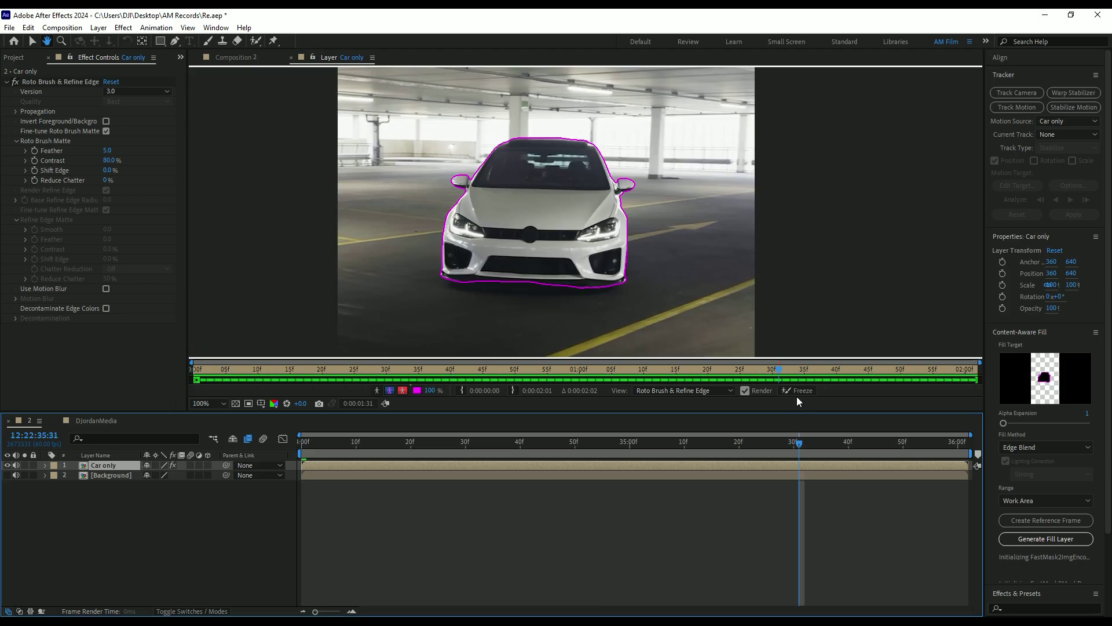
click(798, 390)
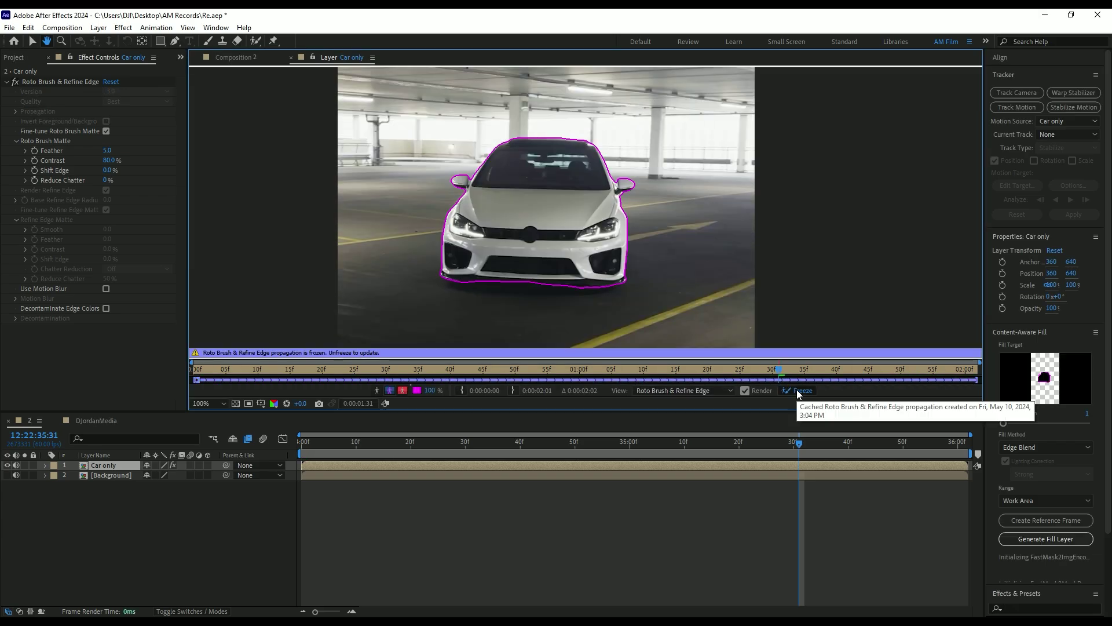
key(v)
Return to the view of composition 2 and set the Roto Brush Matte feather to 10.2.
click(238, 57)
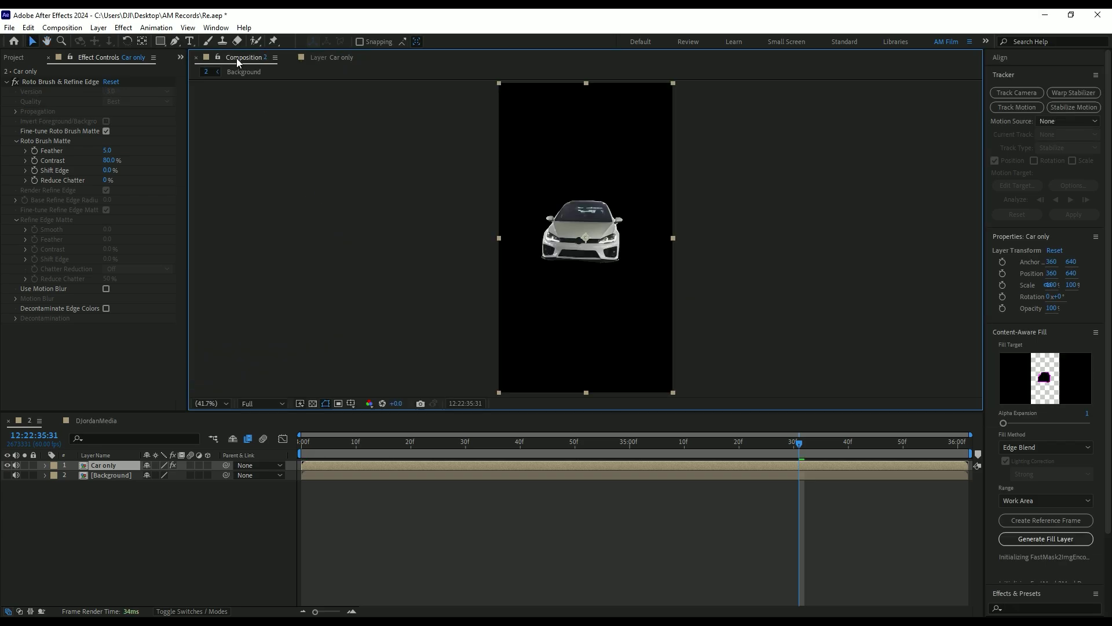
drag(113, 151, 136, 147)
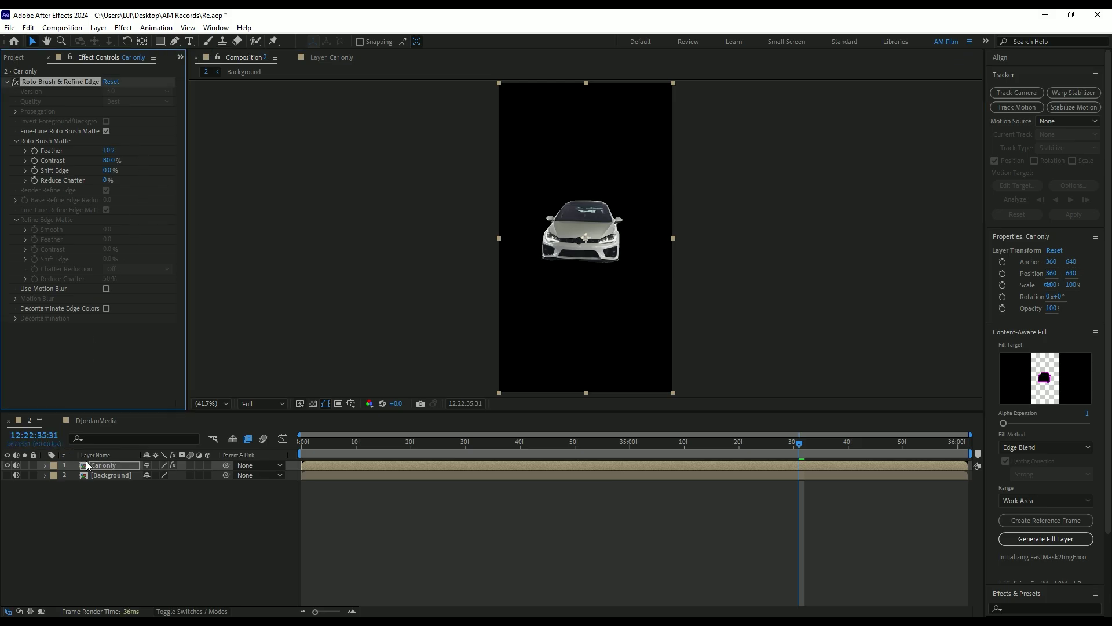
Show only the Background layer, hiding Car only, and run 3D camera tracking on it.
click(70, 475)
click(8, 475)
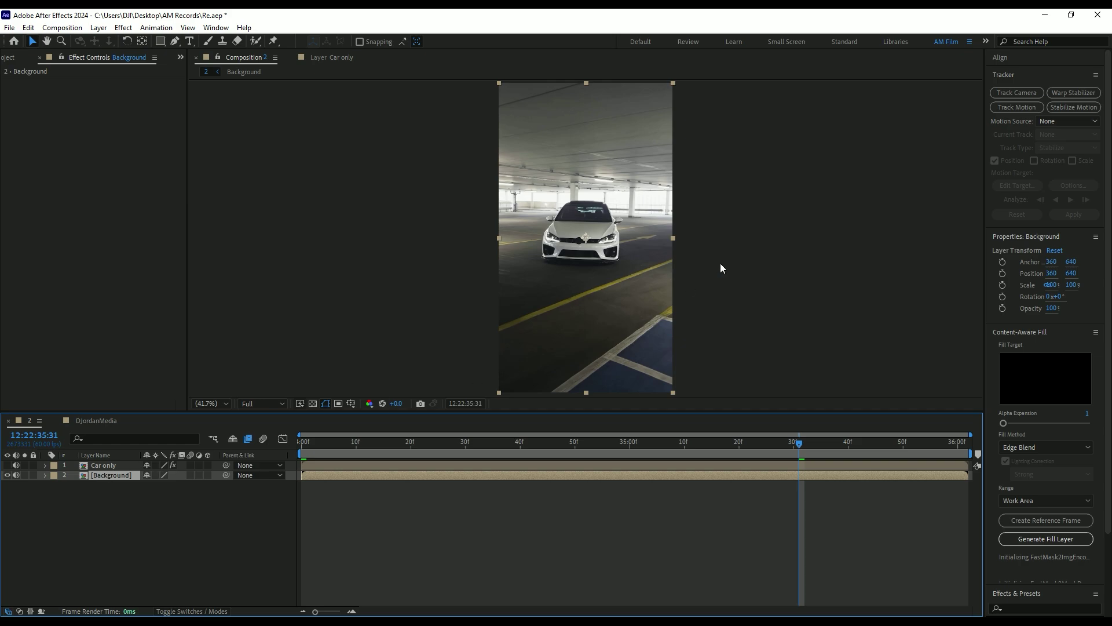
click(1007, 88)
Create a null and camera from the tracked points on the ceiling behind the car at the first frame of the Background layer.
mouse_move(808, 443)
mouse_down()
mouse_move(341, 440)
mouse_move(302, 464)
mouse_move(262, 464)
mouse_up()
drag(525, 174, 501, 186)
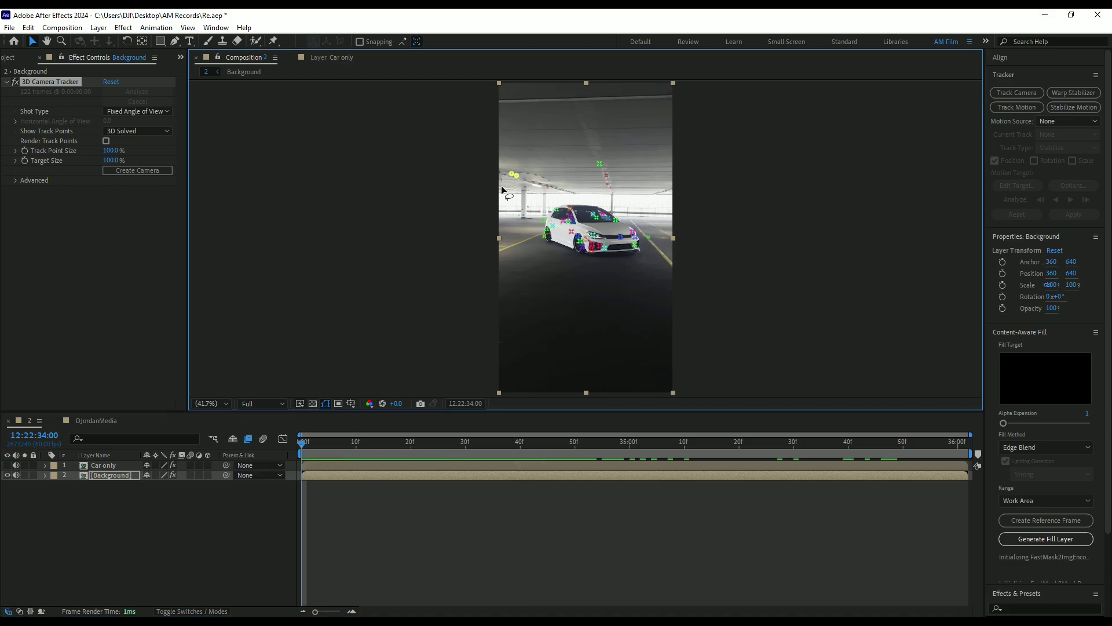
right_click(531, 180)
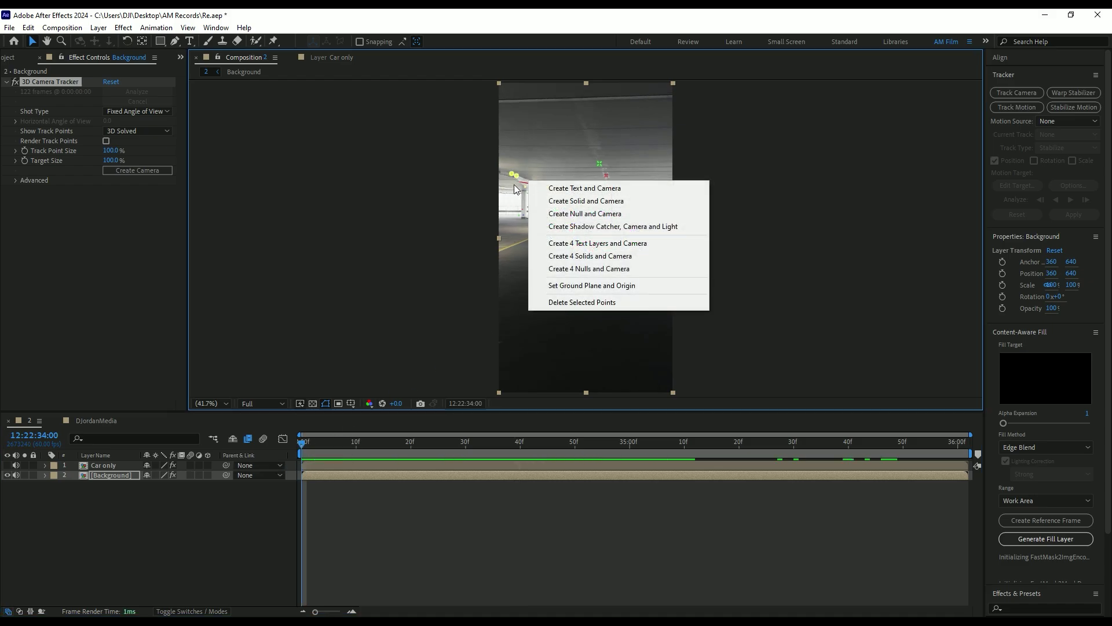
click(564, 214)
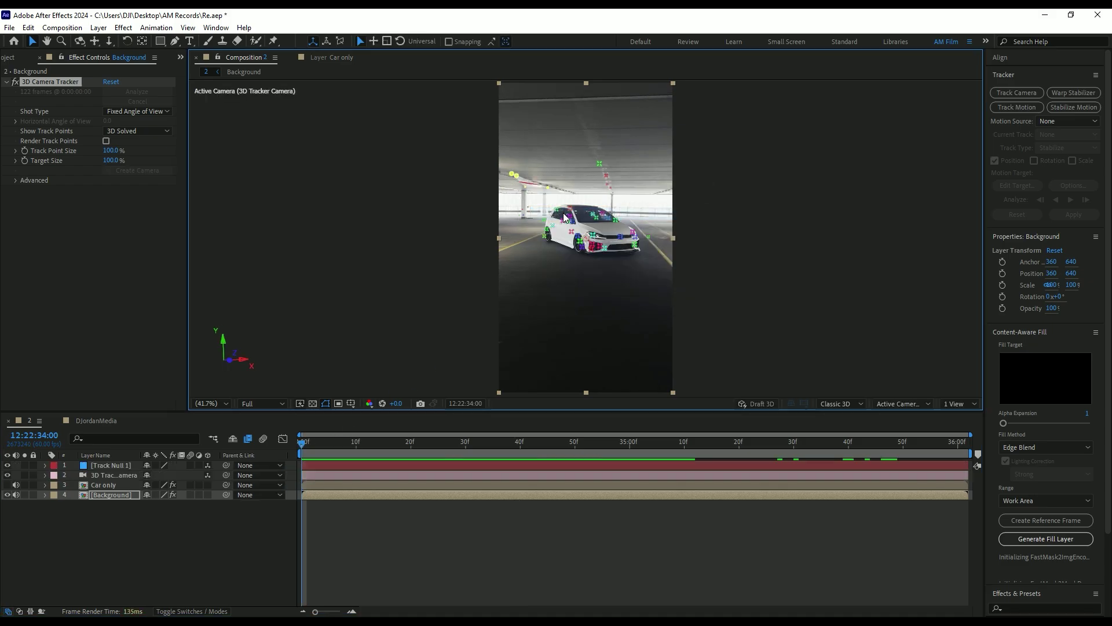
click(431, 376)
Add Explosion.mov as the top layer of composition 2, split it and delete the unneeded segment.
click(6, 58)
drag(43, 250, 113, 467)
drag(302, 444, 332, 470)
key(ctrl+shift+d)
click(634, 475)
key(Delete)
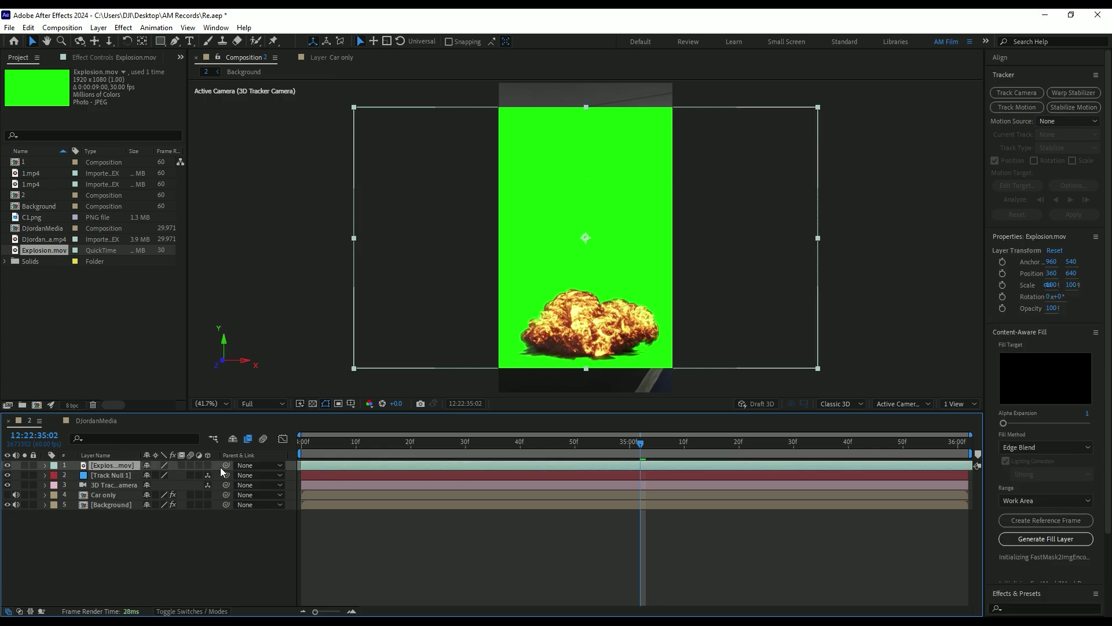
Parent the Explosion.mov layer to Track Null 1 and make it a 3D layer.
drag(227, 465, 127, 472)
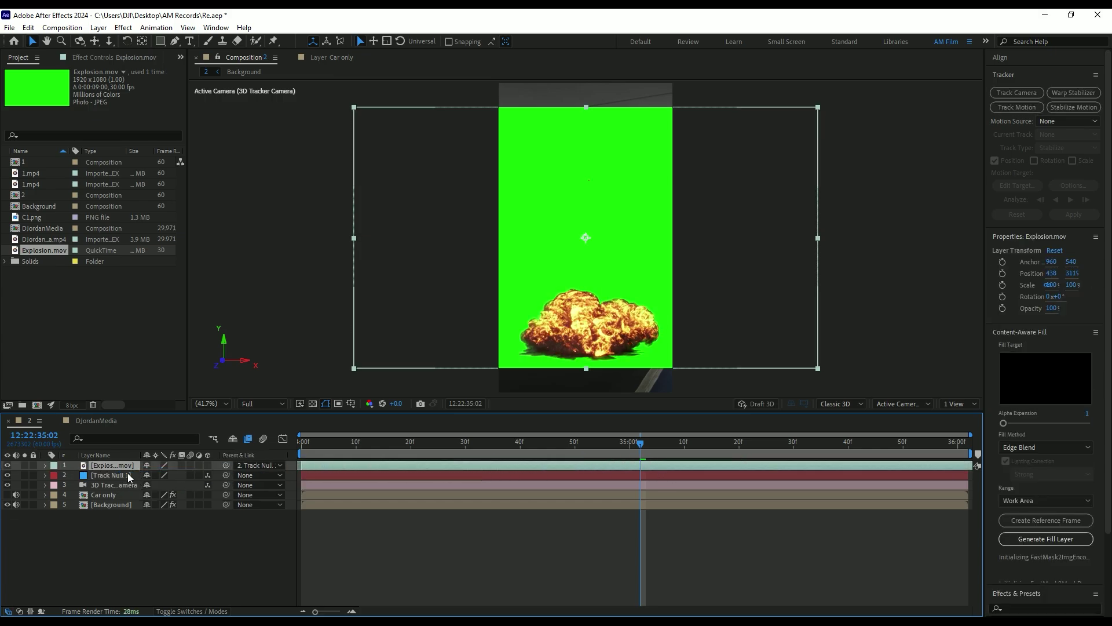
click(208, 465)
Scale the explosion layer to 891%, rotate it upright to face the camera and position it over the car.
key(s)
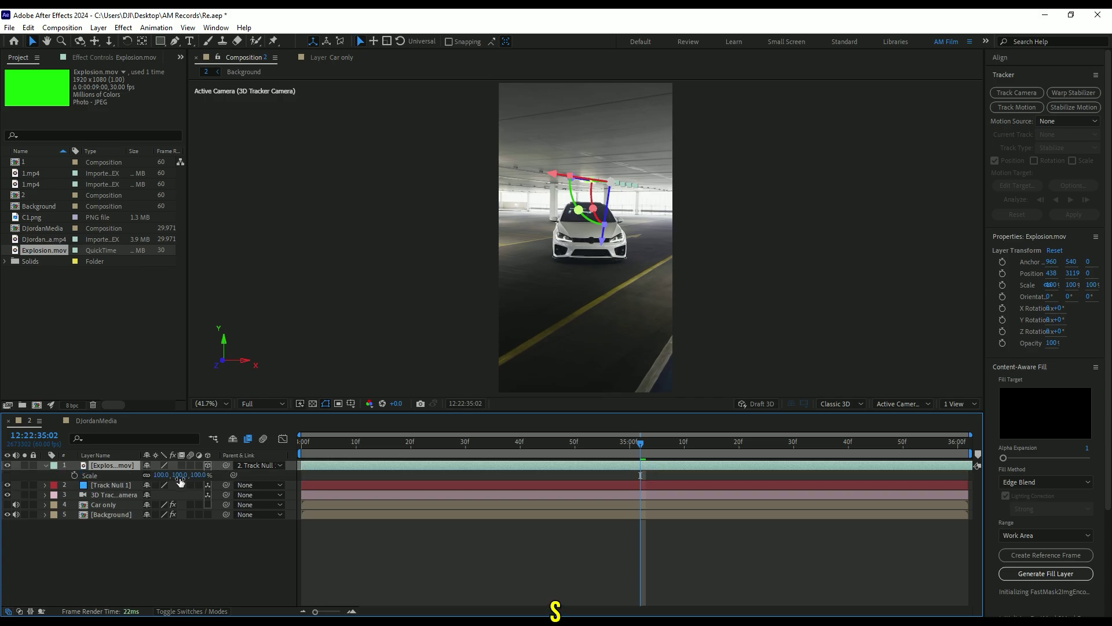
drag(161, 475, 428, 448)
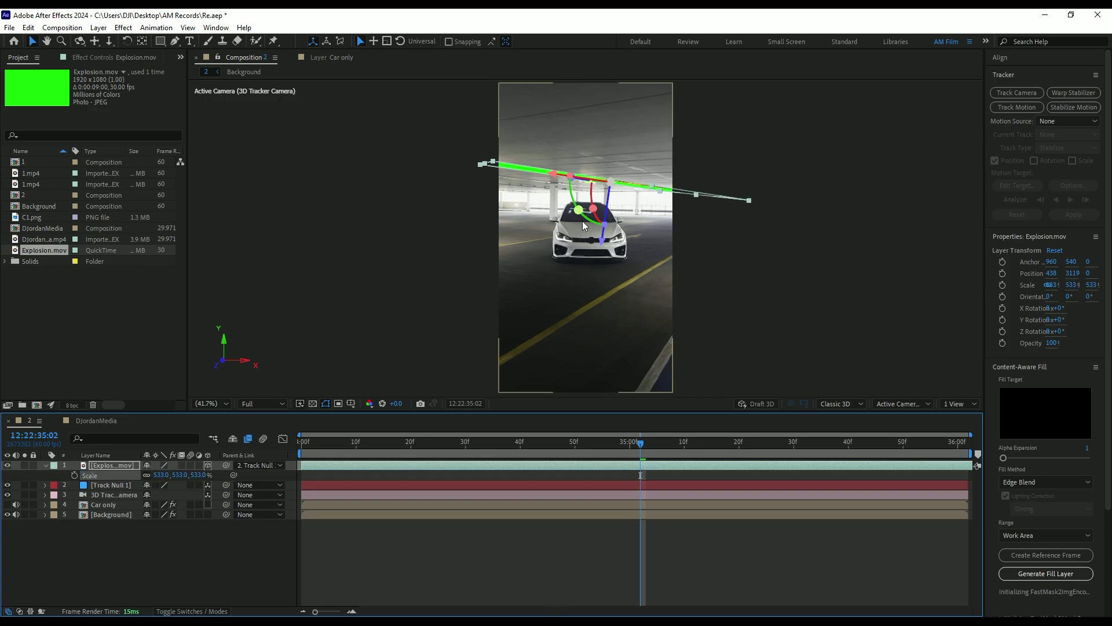
drag(578, 210, 643, 182)
drag(166, 475, 373, 458)
scroll(624, 212, down, 2)
drag(600, 151, 601, 117)
drag(649, 168, 637, 169)
Apply Keylight (1.2) to the explosion layer and sample its green background as the Screen Colour.
key(ctrl+space)
text(key)
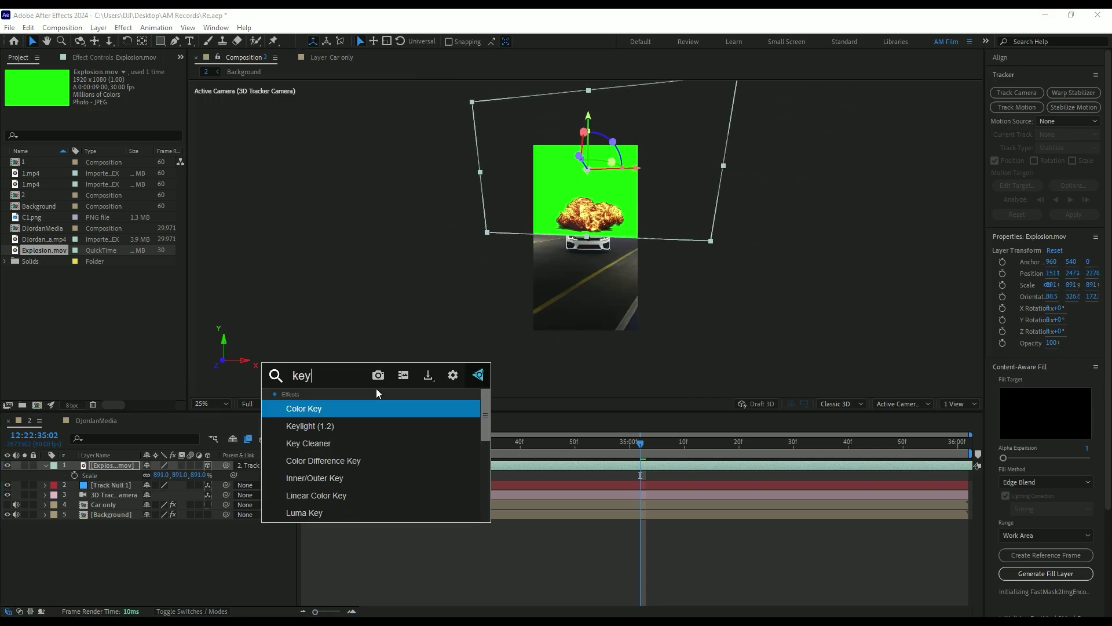
click(322, 426)
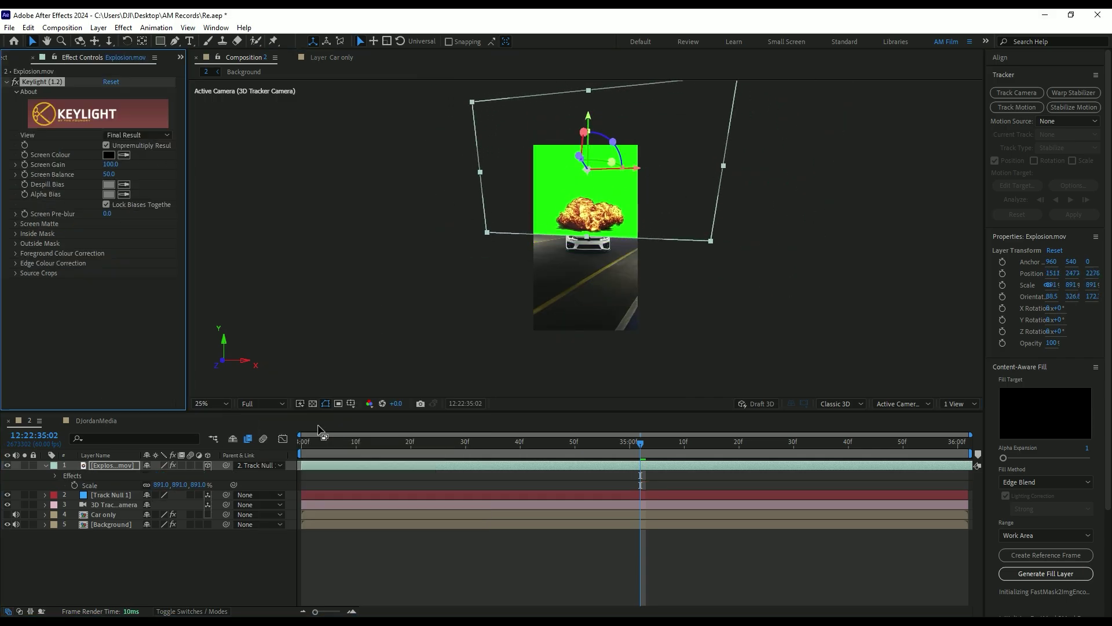
click(127, 155)
click(558, 173)
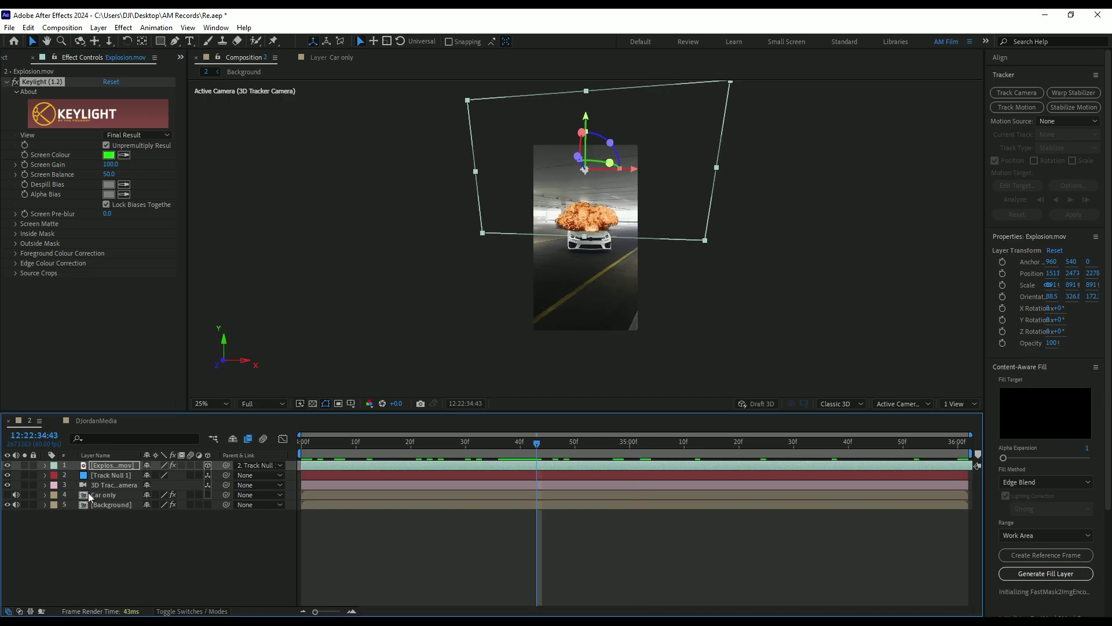
Show the Car only layer and place it above the explosion layer, then check the composite around 12:22:34:31.
click(89, 495)
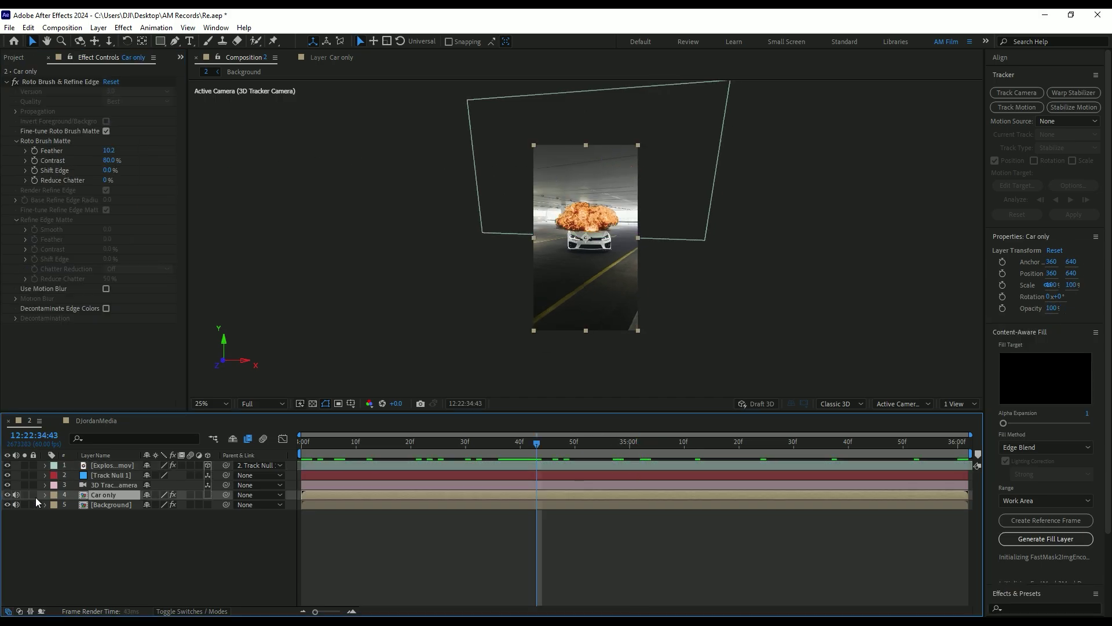
drag(97, 493, 98, 464)
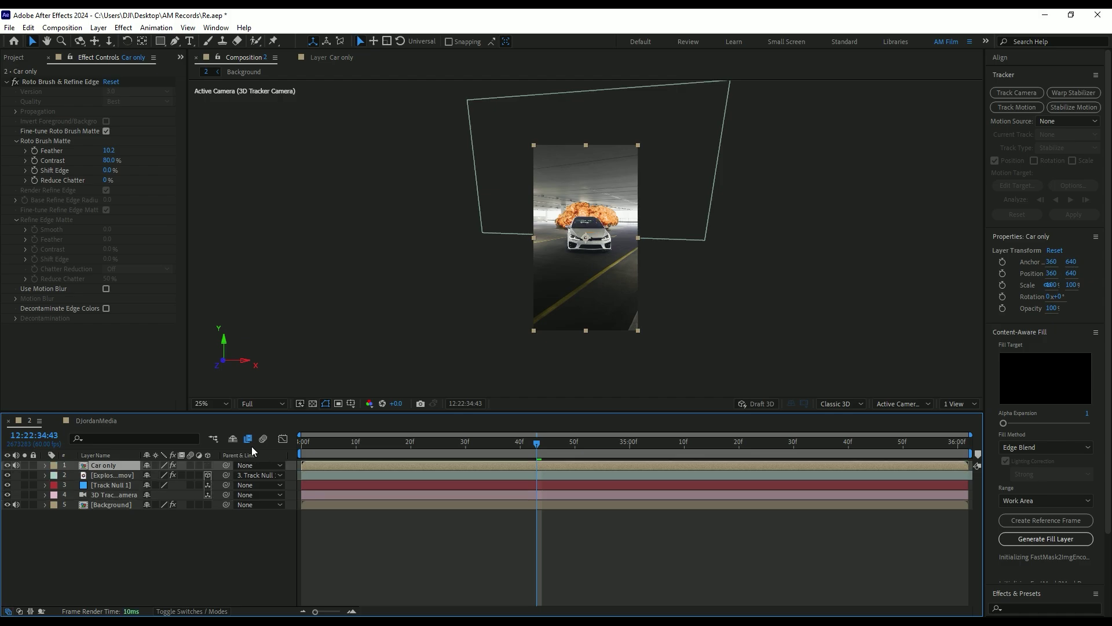
scroll(586, 222, up, 2)
drag(530, 451, 467, 450)
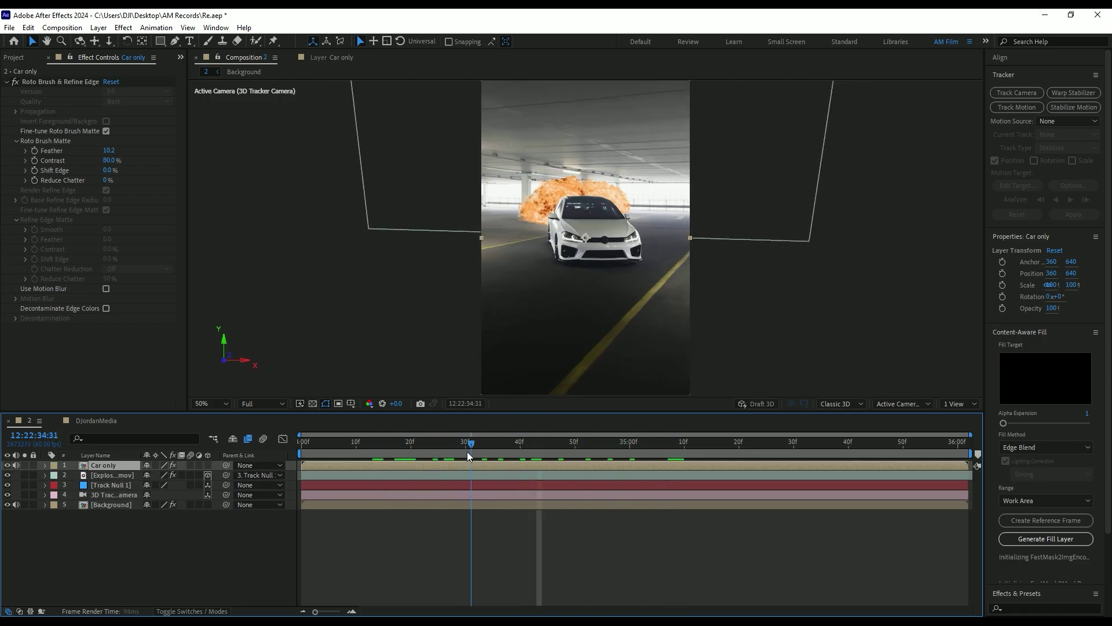
Insert the C1.png container image between the Car only and explosion layers.
key(ctrl+shift+a)
click(15, 58)
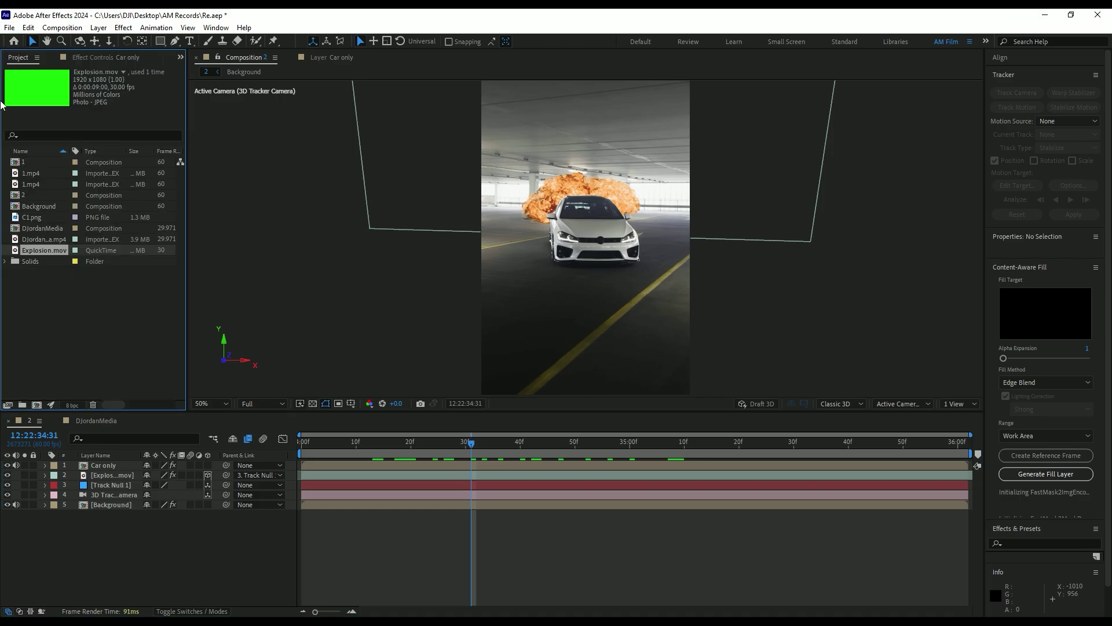
drag(33, 217, 100, 474)
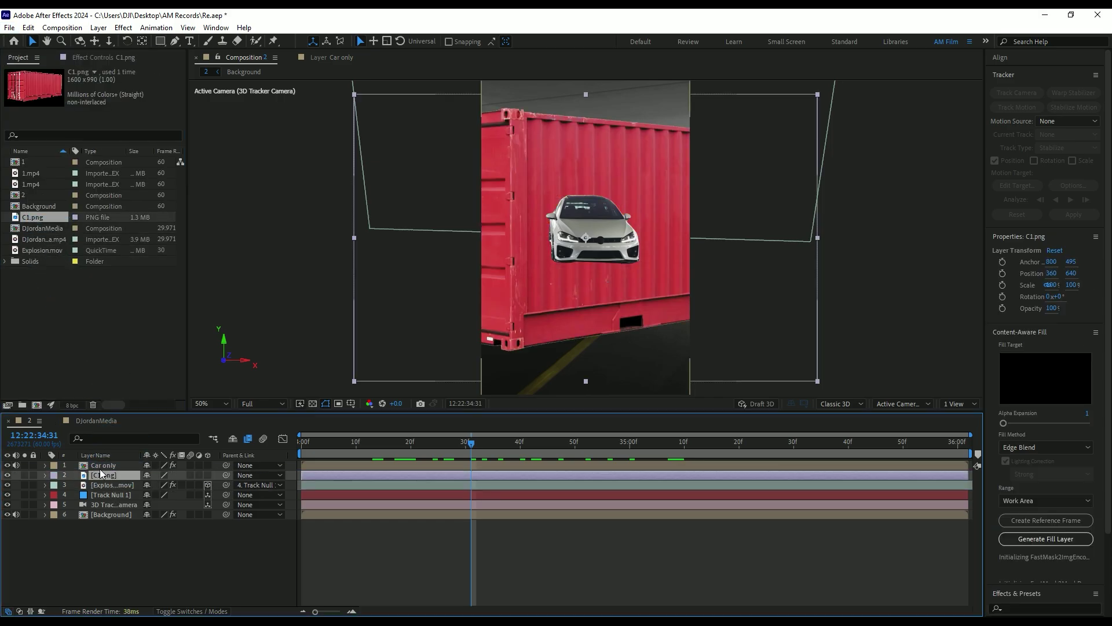
With Car only hidden, parent the C1.png layer to Track Null 1 and make it a 3D layer.
click(7, 466)
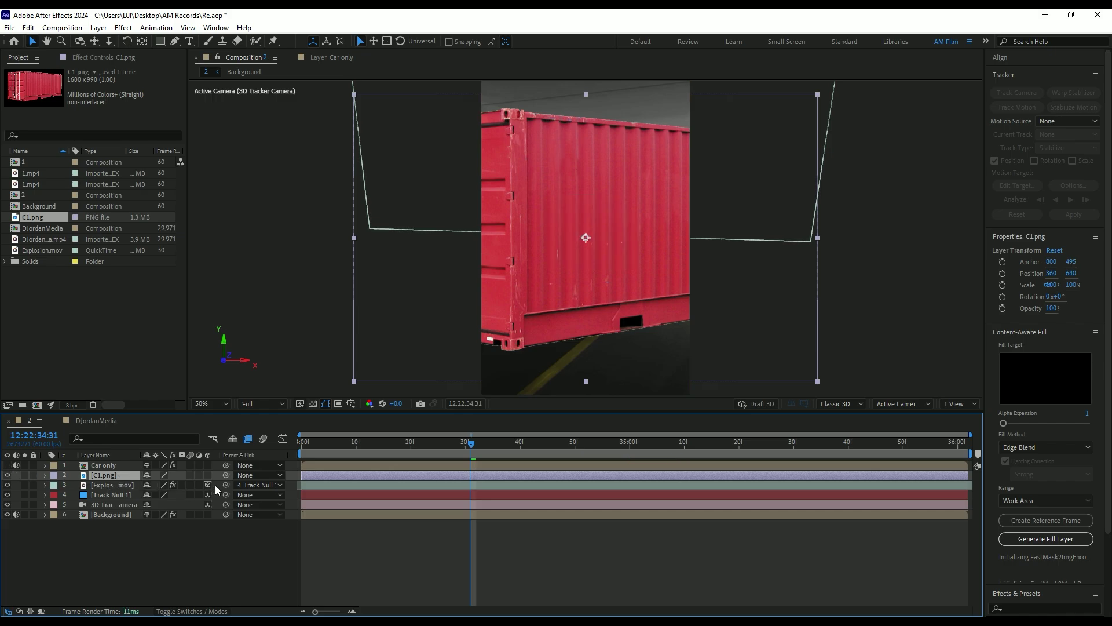
drag(229, 475, 113, 493)
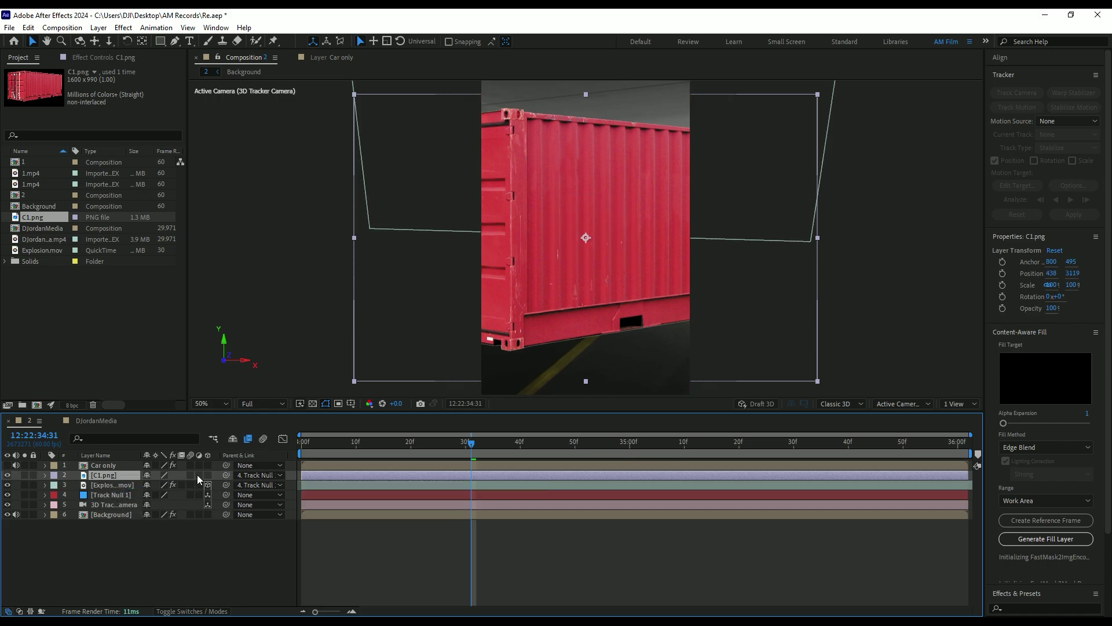
click(207, 474)
Rotate the C1.png container upright to face the camera and set its scale to 263%.
key(s)
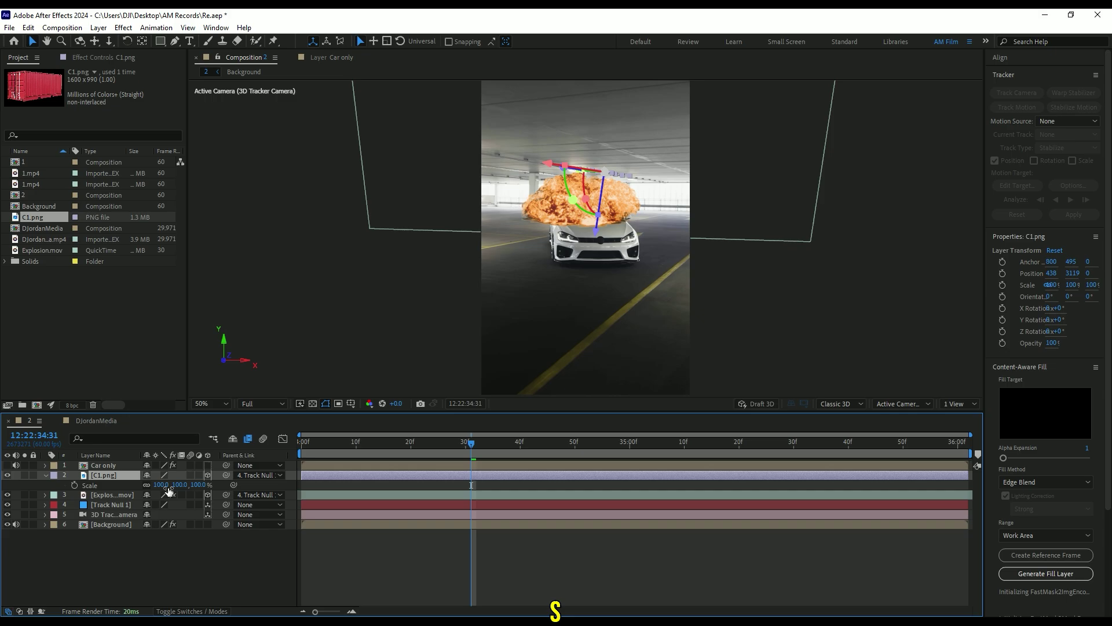
drag(351, 470, 377, 468)
drag(573, 200, 632, 176)
drag(636, 140, 644, 176)
drag(163, 485, 42, 485)
Hide the explosion layer and move the container down and to the right, onto the area behind the car.
click(1, 496)
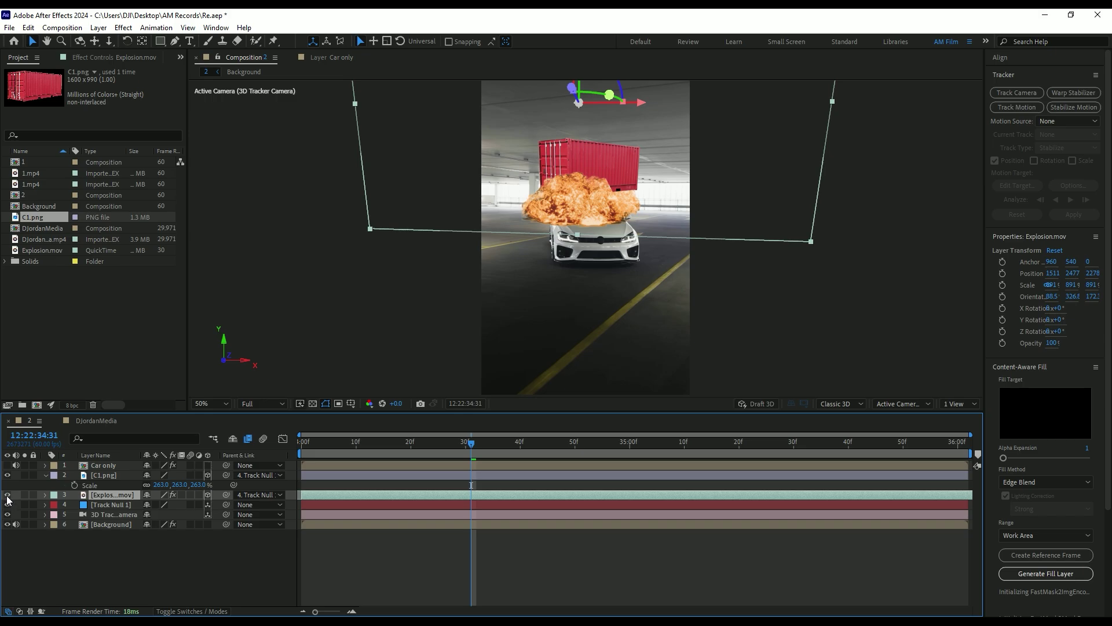
click(8, 495)
click(600, 164)
drag(586, 116, 594, 144)
drag(645, 206, 669, 207)
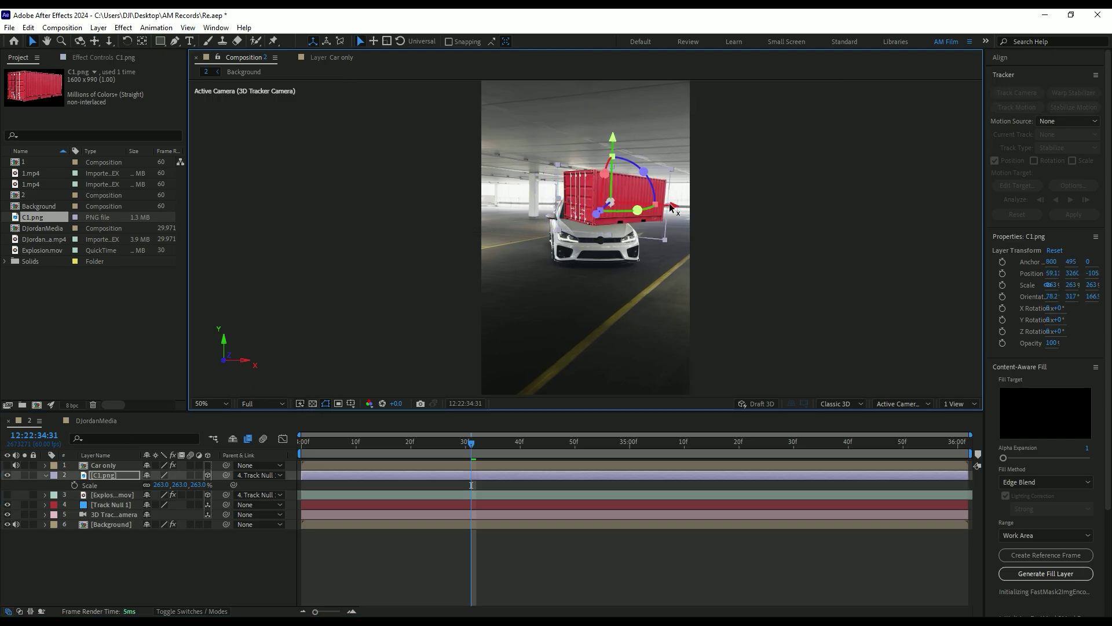
Show Car only, nudge the container slightly lower and further right behind the car, and turn the explosion layer back on.
click(8, 465)
drag(612, 139, 613, 146)
drag(672, 211, 678, 212)
mouse_move(482, 446)
mouse_down()
mouse_move(563, 442)
mouse_move(387, 447)
mouse_move(460, 444)
mouse_up()
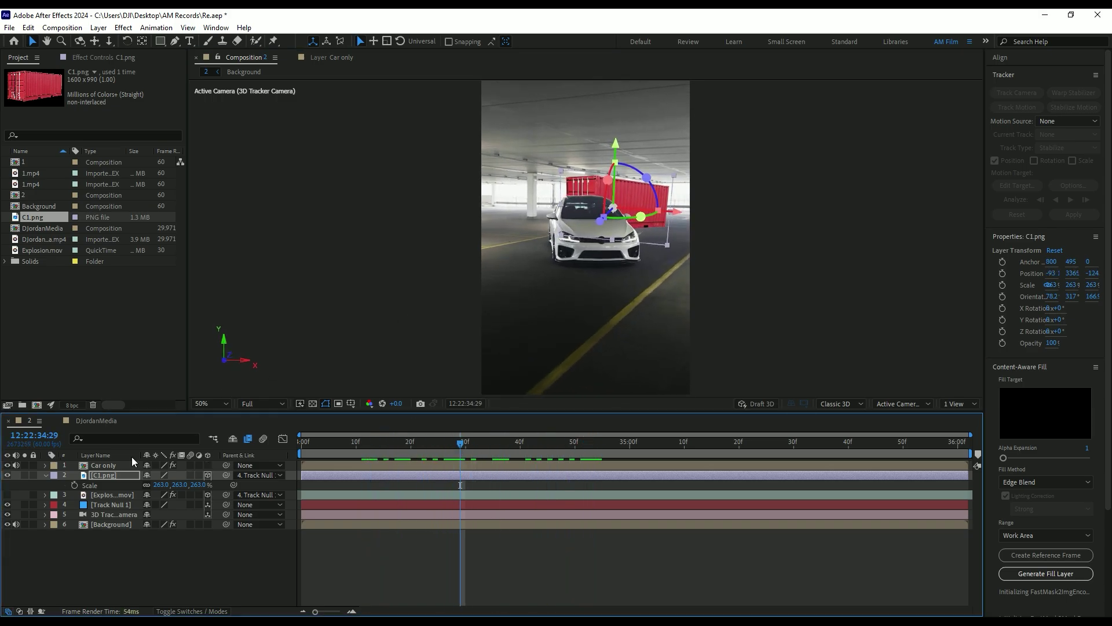
click(45, 475)
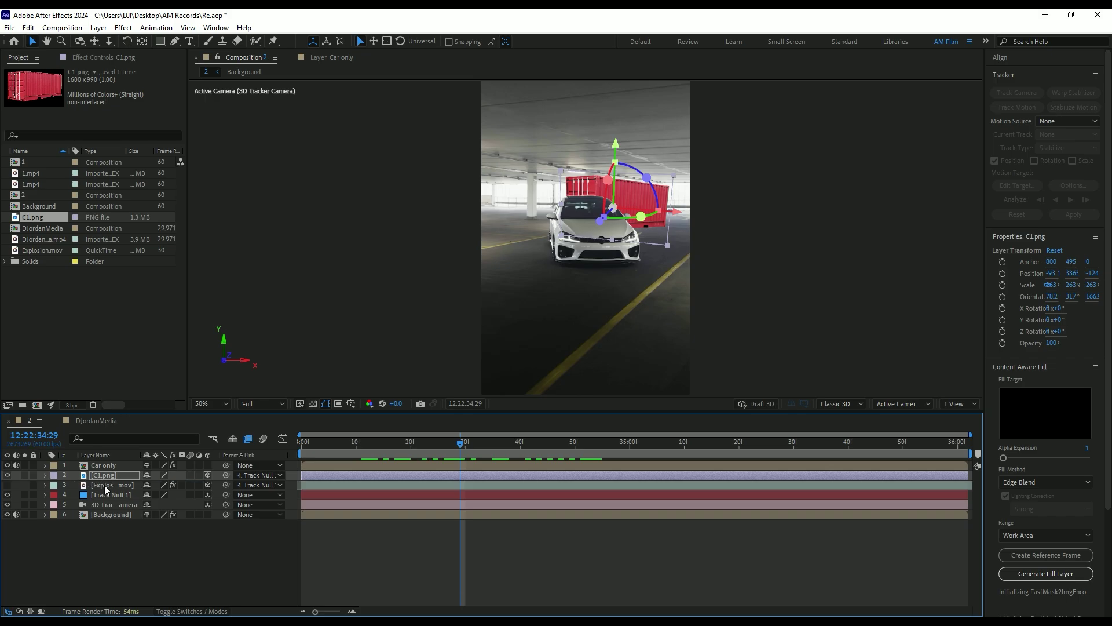
click(7, 485)
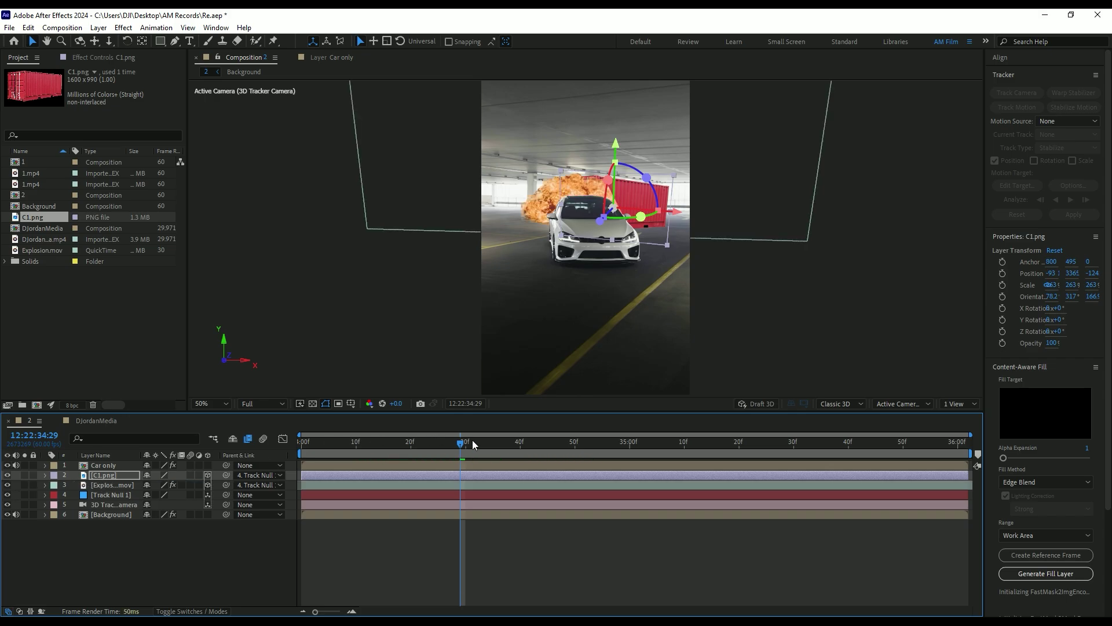
Set starting Position and Z Rotation keyframes for the C1.png layer at the first frame, 12:22:34:00.
drag(476, 446, 107, 473)
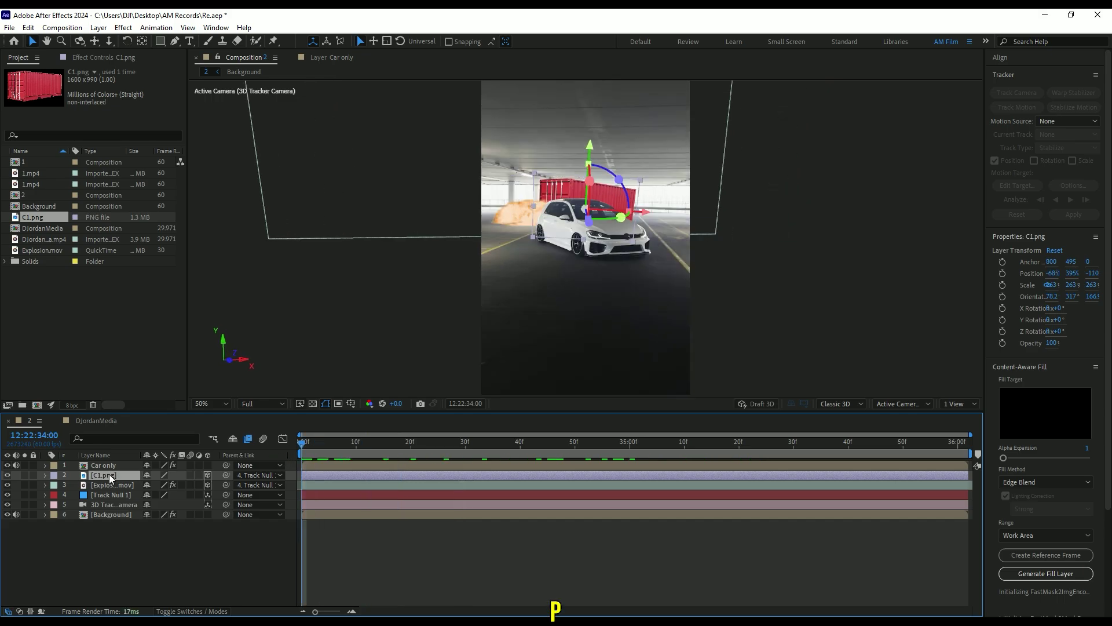
key(p)
key(shift+r)
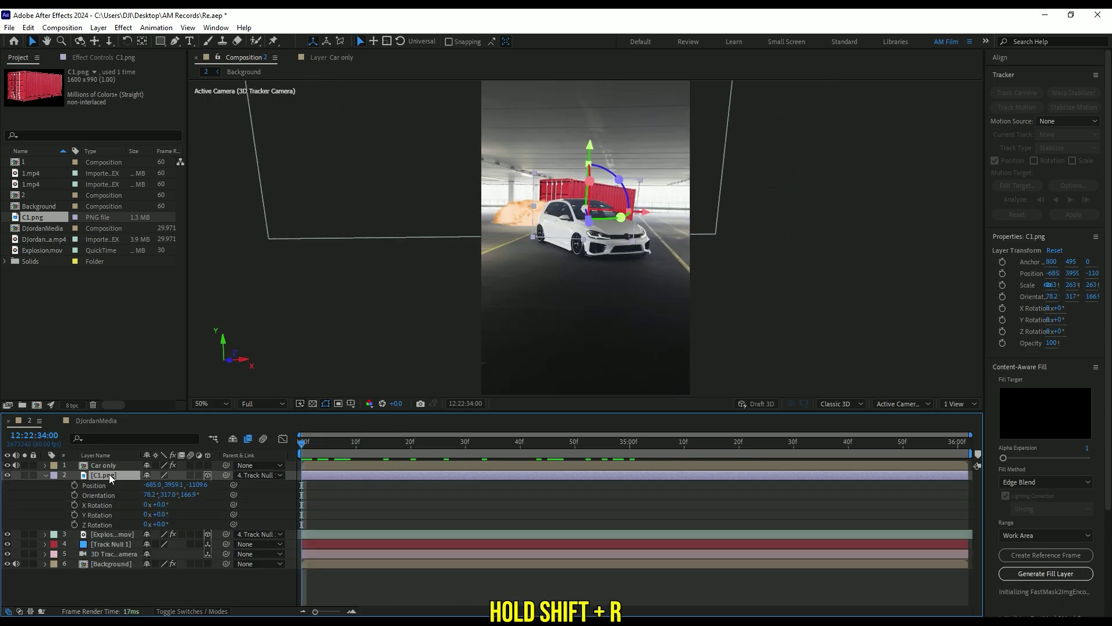
click(74, 524)
click(75, 485)
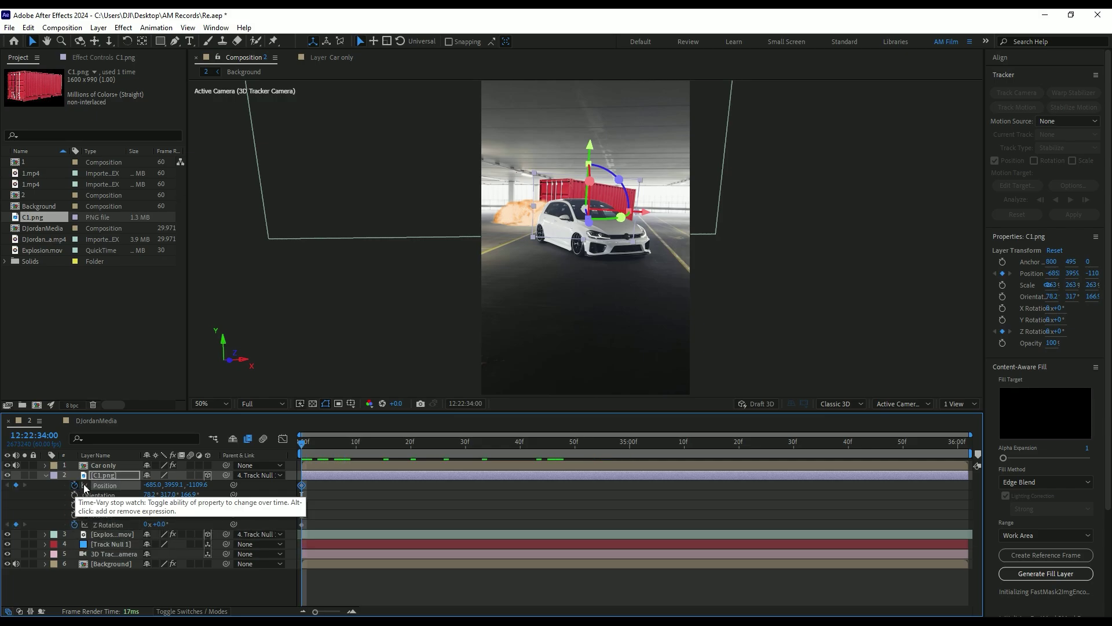
At 12:22:34:47, raise the container above the explosion, set its Z Rotation to 25°, and preview the animation.
drag(311, 449, 559, 450)
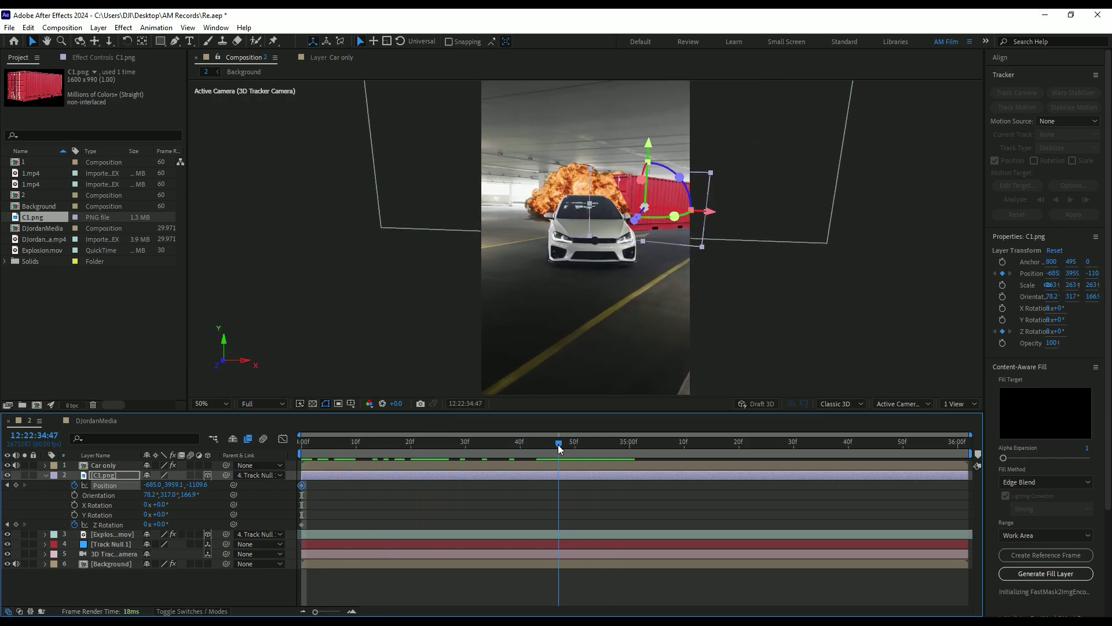
drag(652, 150, 651, 84)
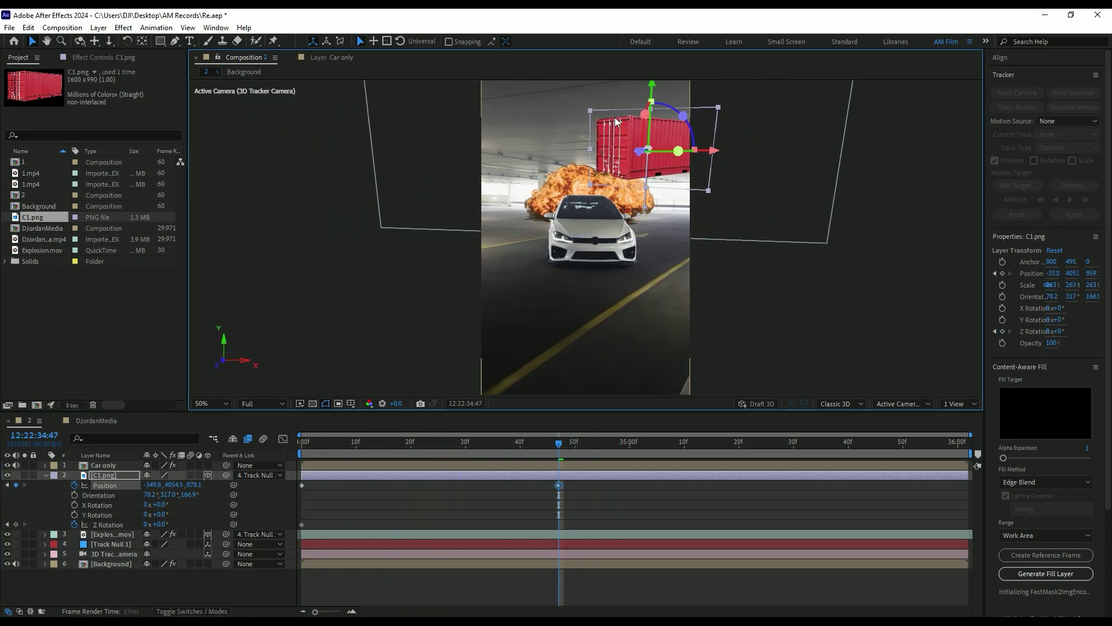
scroll(615, 117, down, 2)
drag(620, 142, 620, 131)
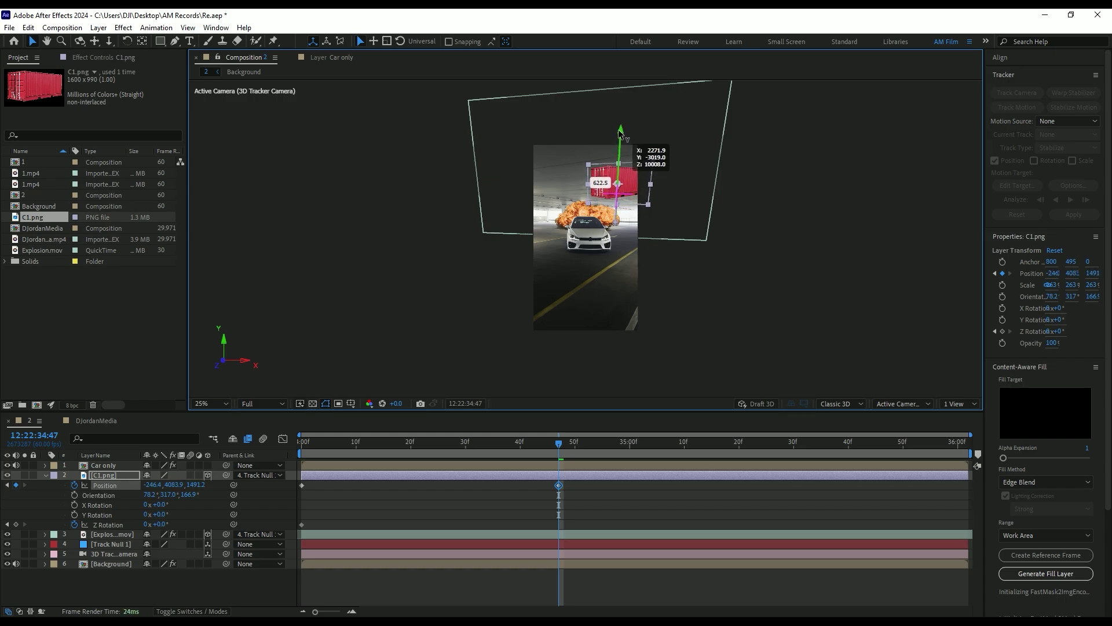
drag(161, 524, 183, 525)
drag(649, 215, 632, 219)
drag(162, 525, 153, 524)
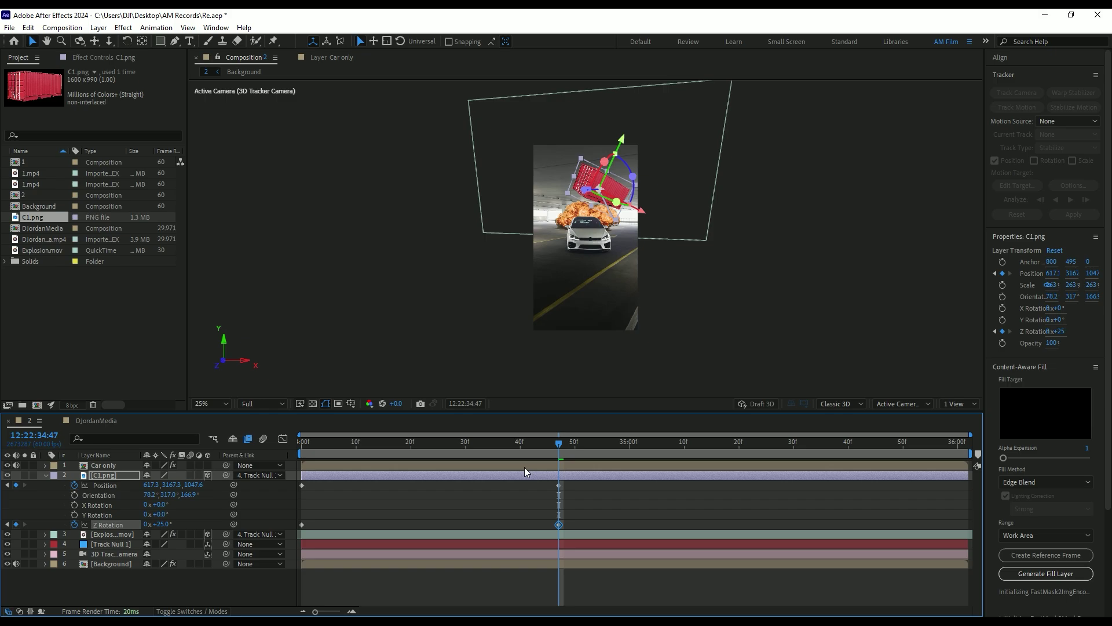
key(space)
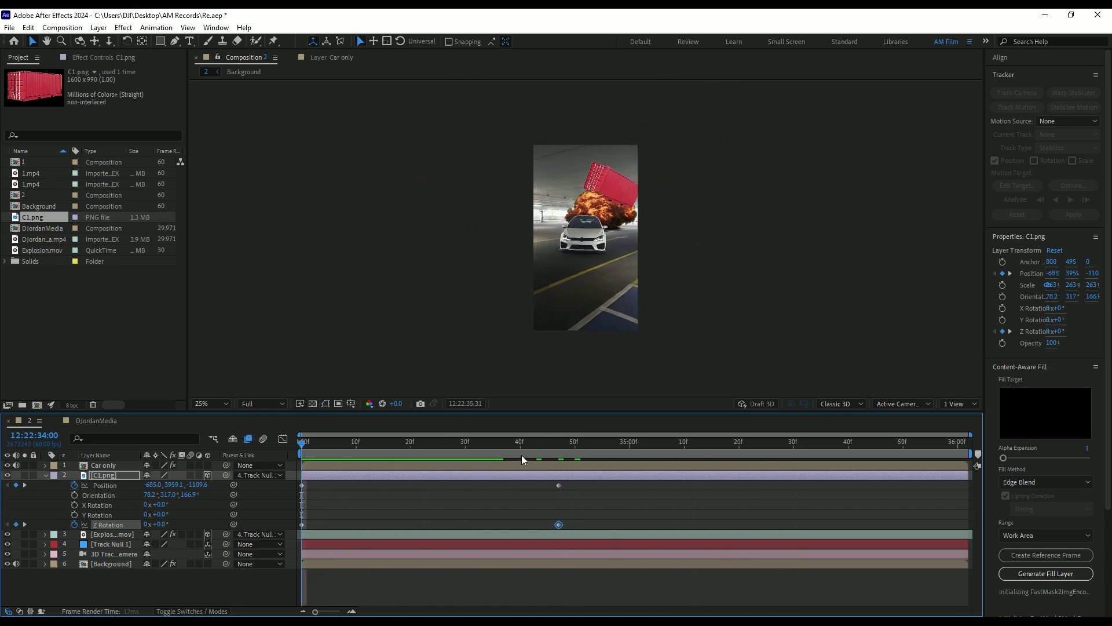
Duplicate the container's second Position and Z Rotation keyframes to 12:22:35:20 to hold its pose.
click(559, 446)
drag(587, 445, 734, 441)
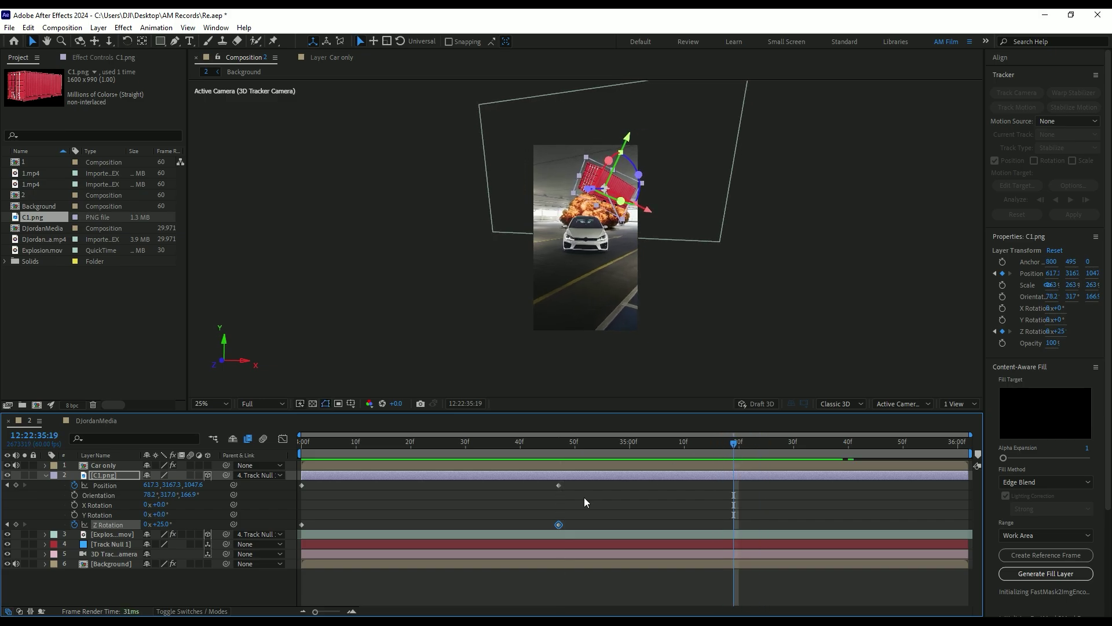
drag(577, 482, 552, 525)
click(739, 447)
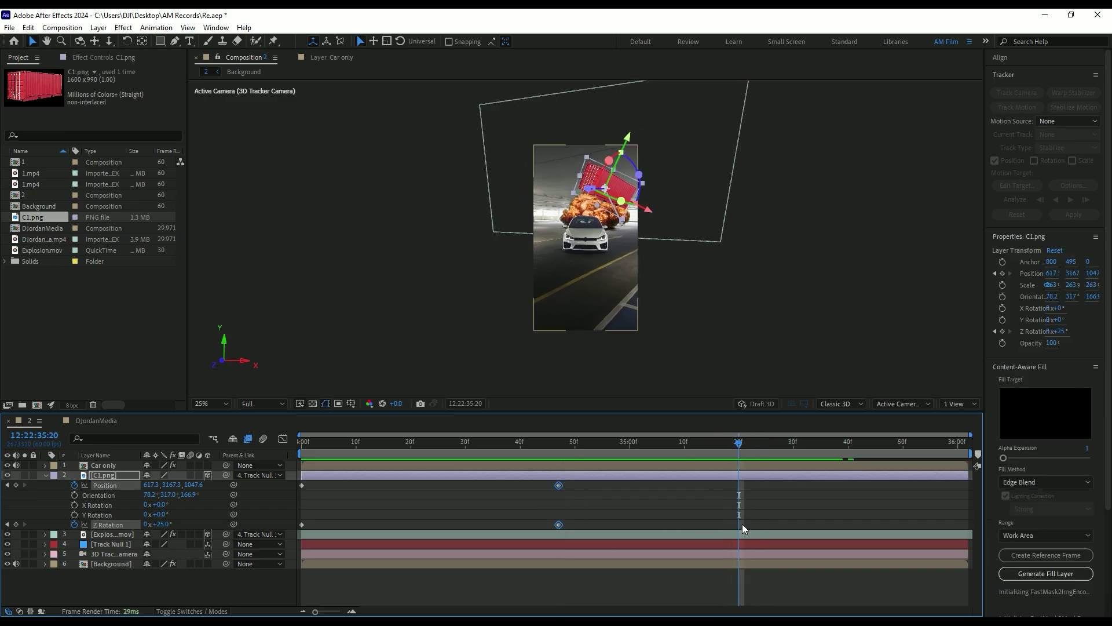
key(ctrl+v)
At 12:22:35:38, raise the container further and increase its Z Rotation to about 41°.
click(839, 454)
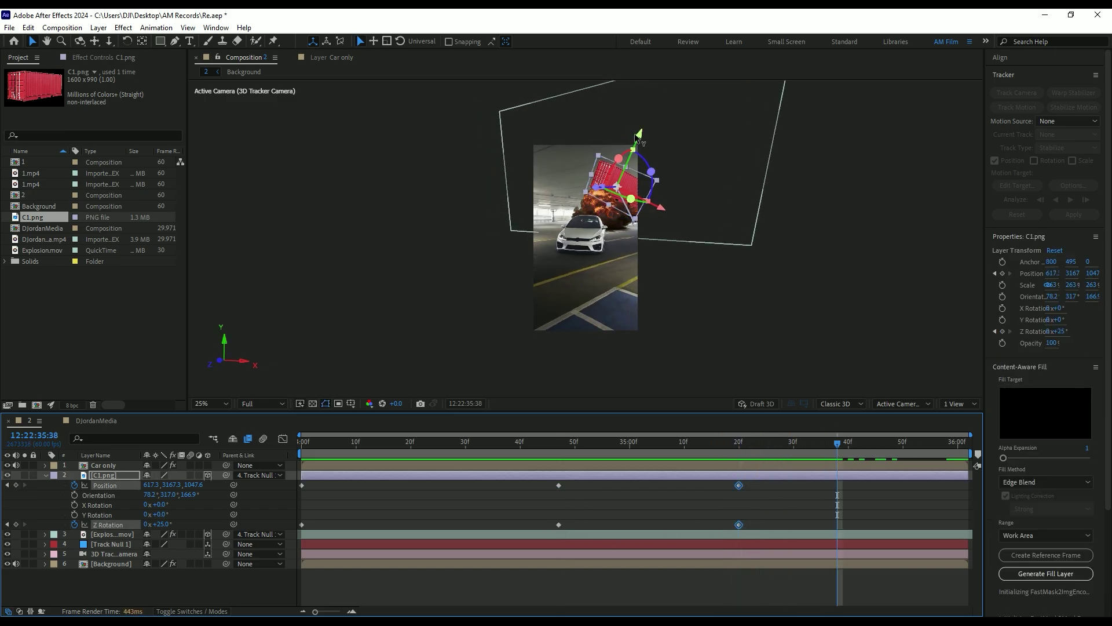
drag(641, 136, 645, 121)
drag(163, 525, 169, 524)
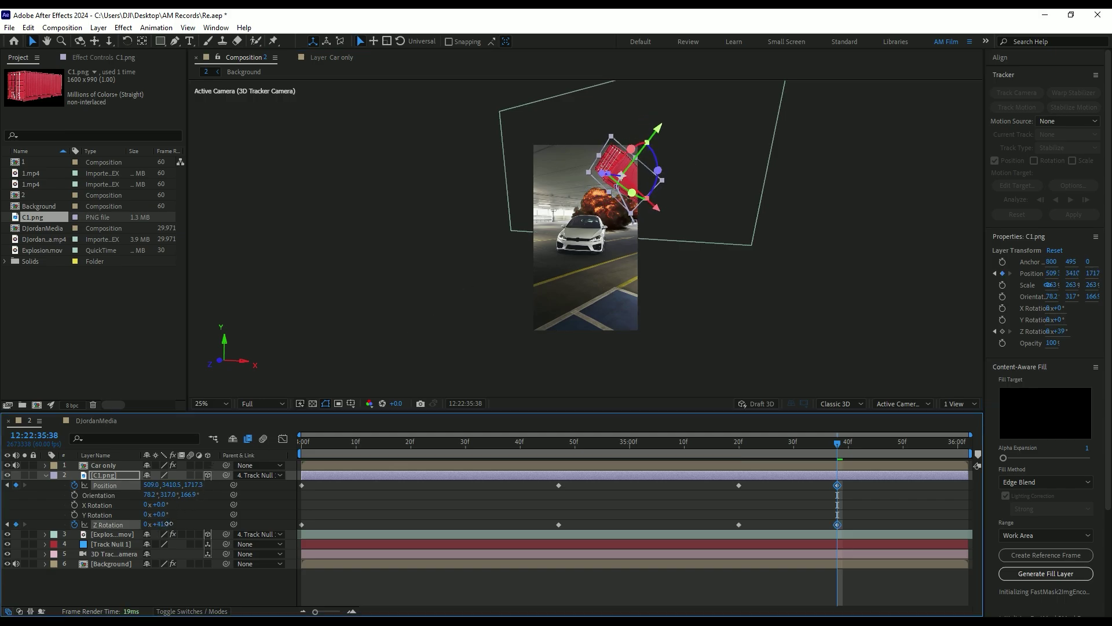
Apply Easy Ease to all of the container's Position and Z Rotation keyframes and display their speed graph.
drag(858, 484, 298, 535)
key(F9)
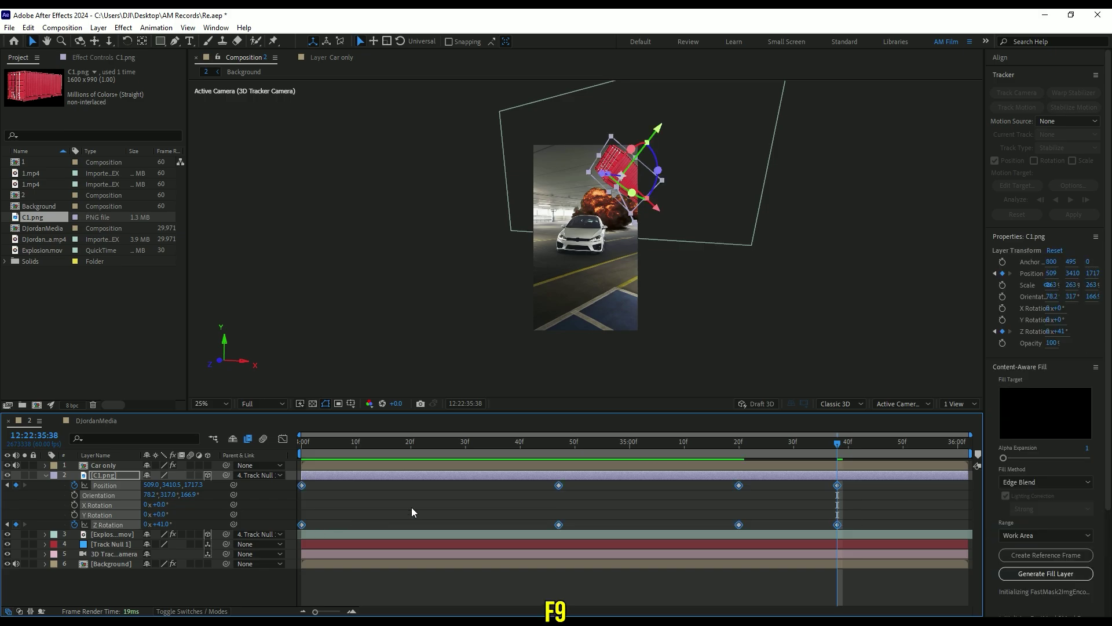
click(283, 439)
right_click(367, 504)
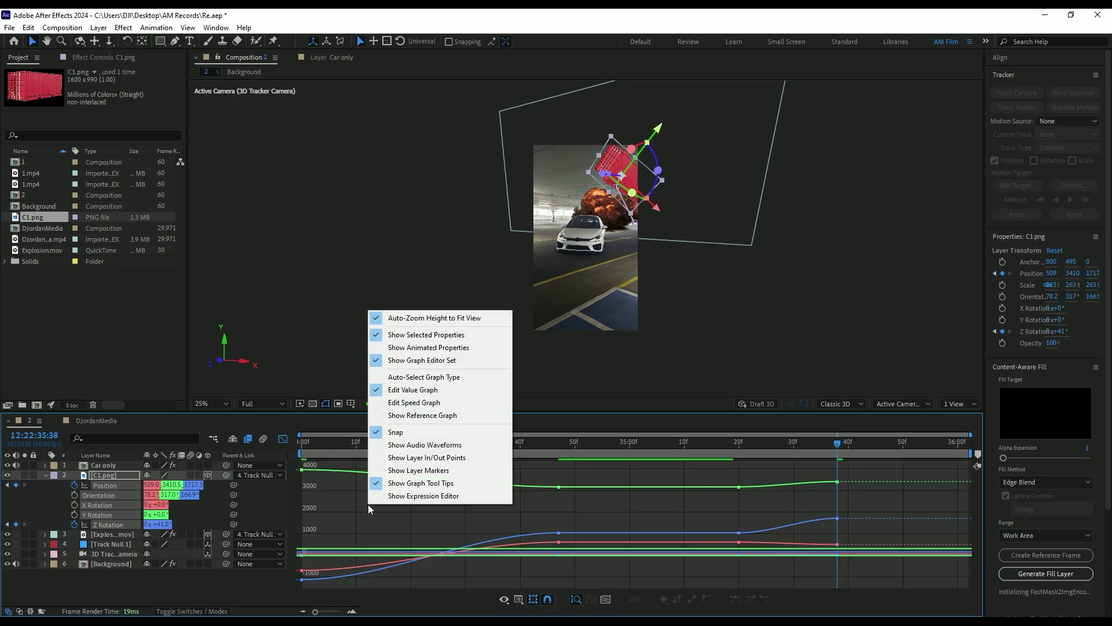
click(412, 402)
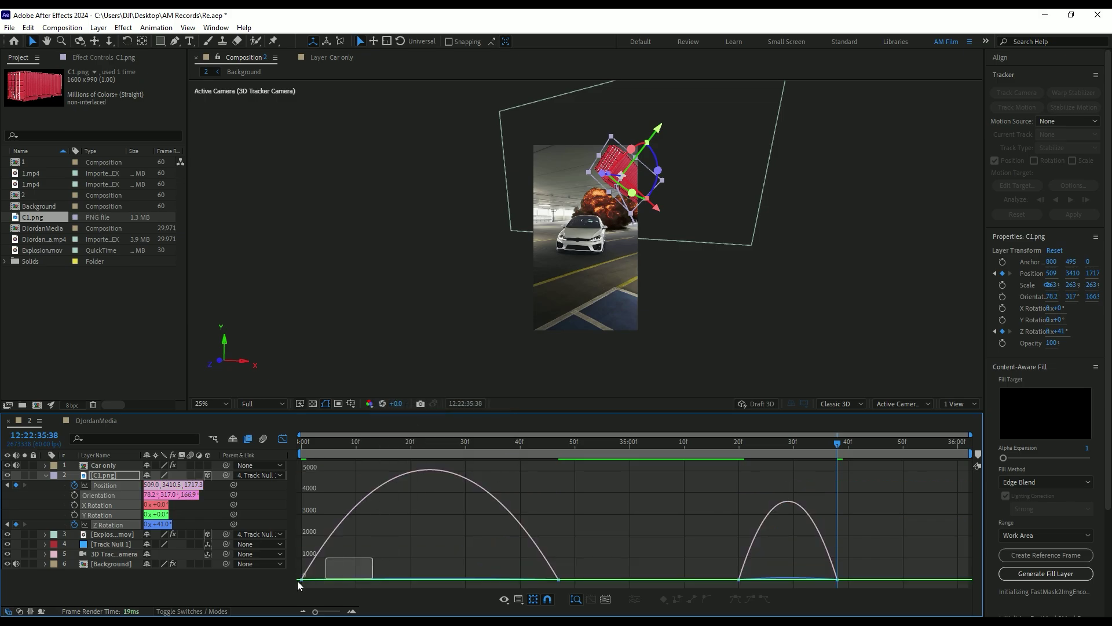
Shape the container's speed curves to peak just after the first move starts and just before the final move ends, and preview.
mouse_move(300, 585)
mouse_down()
mouse_move(368, 580)
mouse_move(318, 577)
mouse_up()
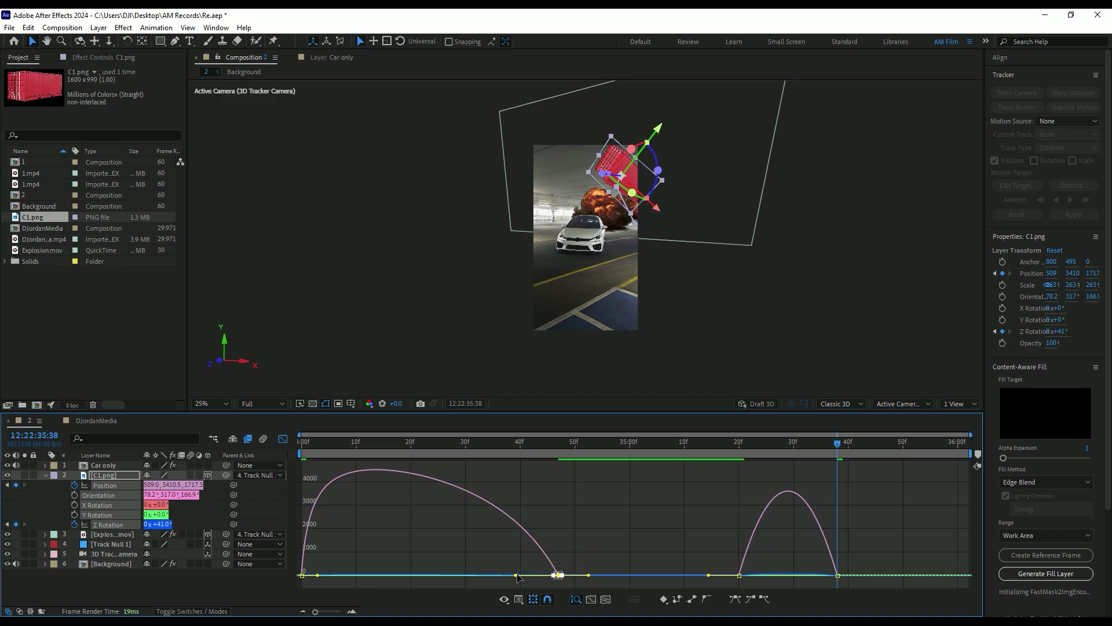
drag(515, 576, 325, 579)
drag(713, 547, 838, 576)
key(Home)
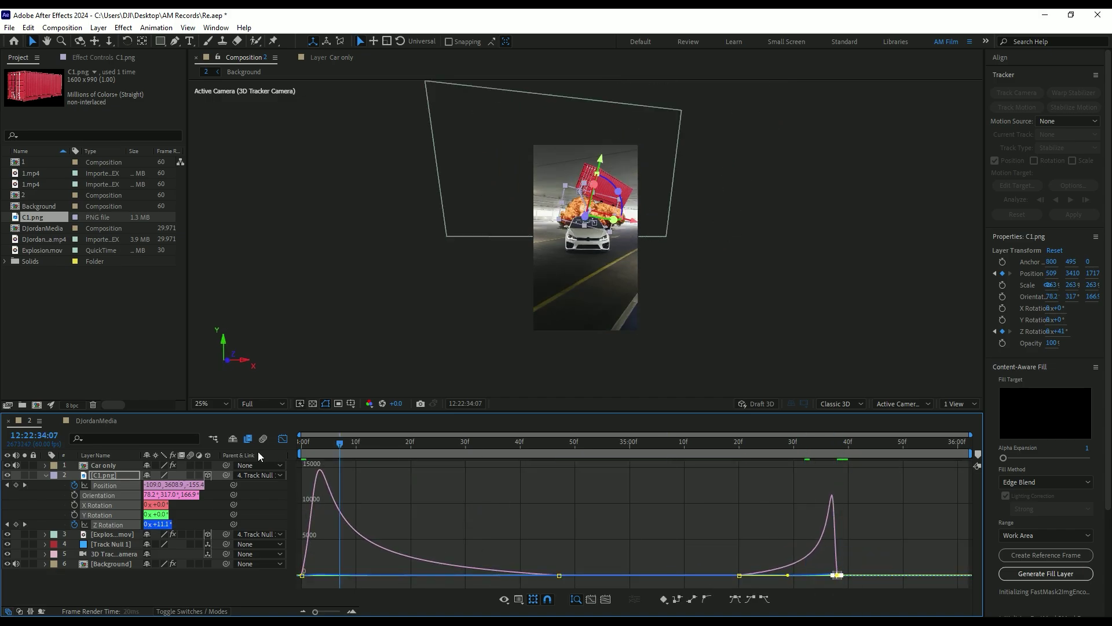
key(space)
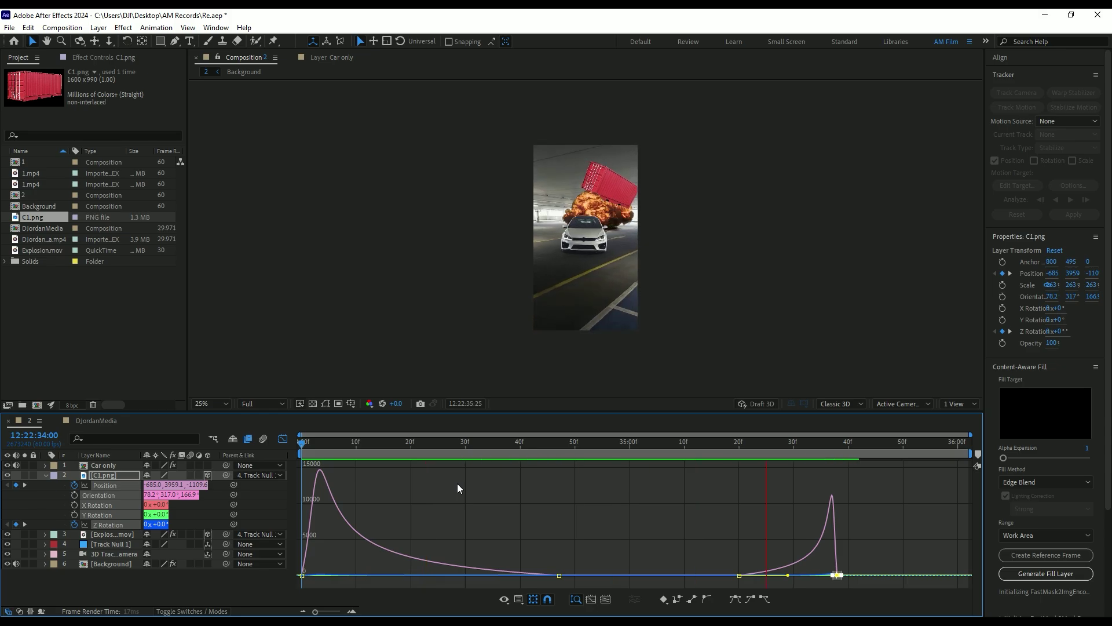
key(space)
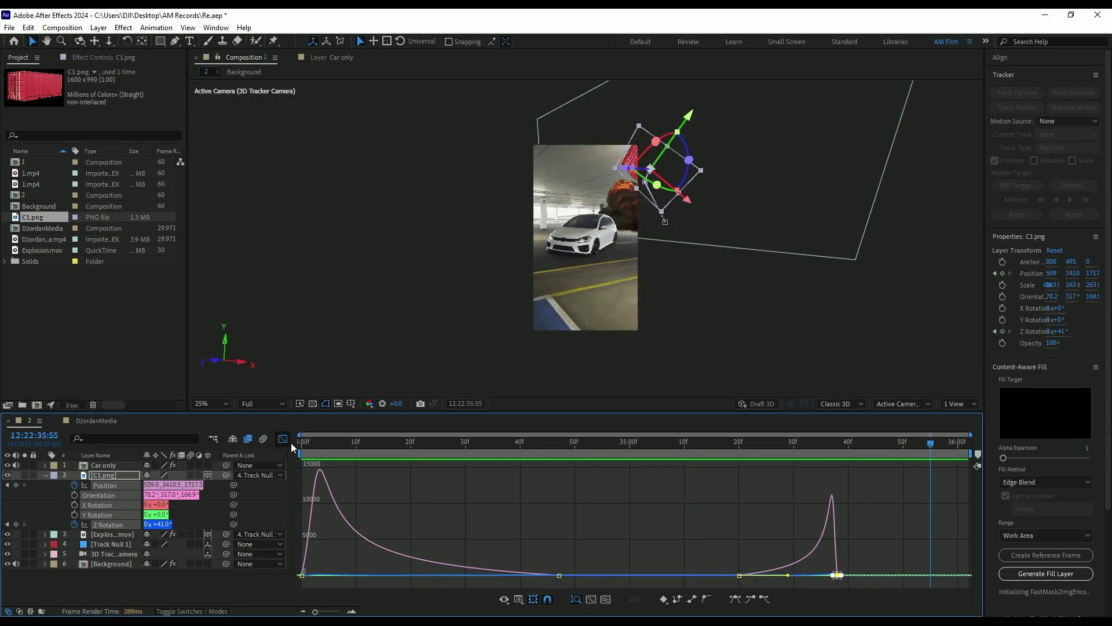
Retime the container's last Position and Z Rotation keyframes to about 12:22:36:00 and preview the animation.
click(283, 439)
drag(683, 443, 963, 442)
drag(864, 481, 731, 527)
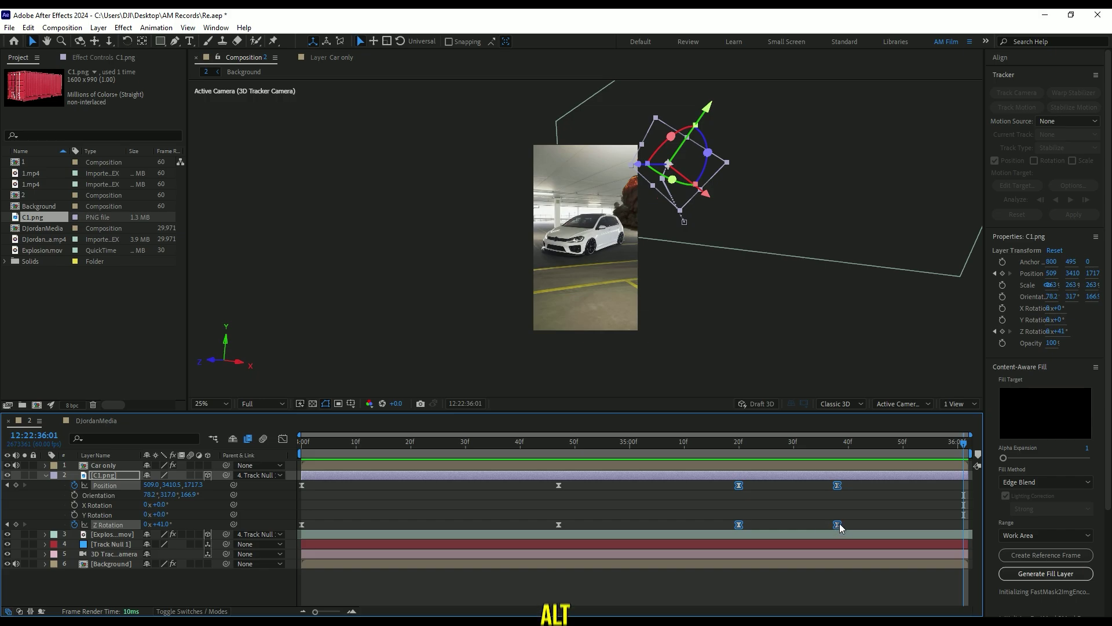
drag(840, 523, 965, 523)
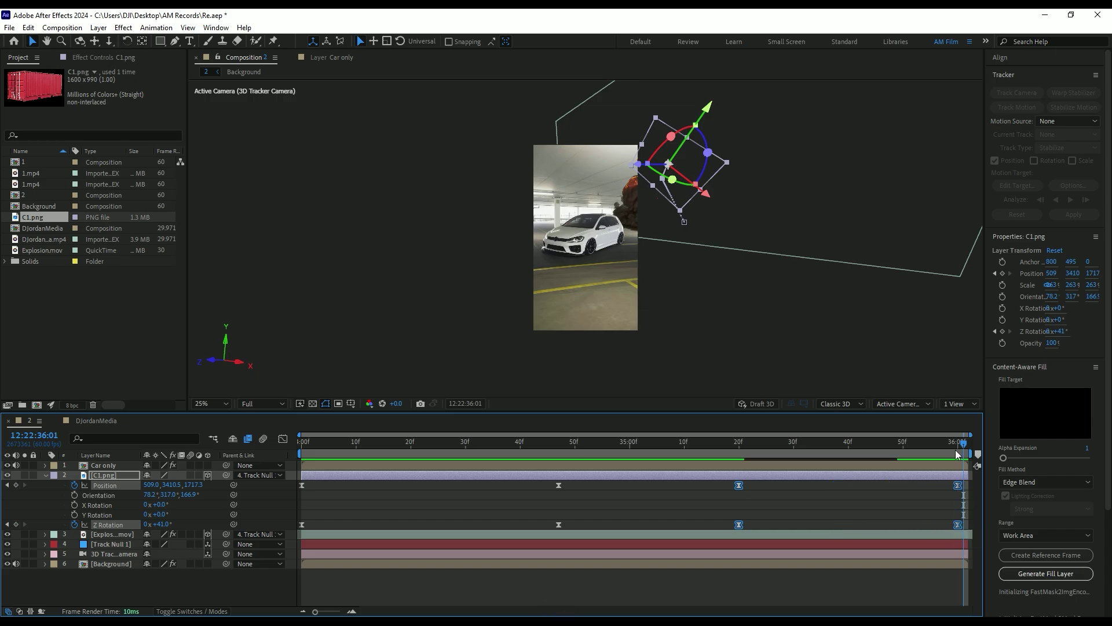
key(space)
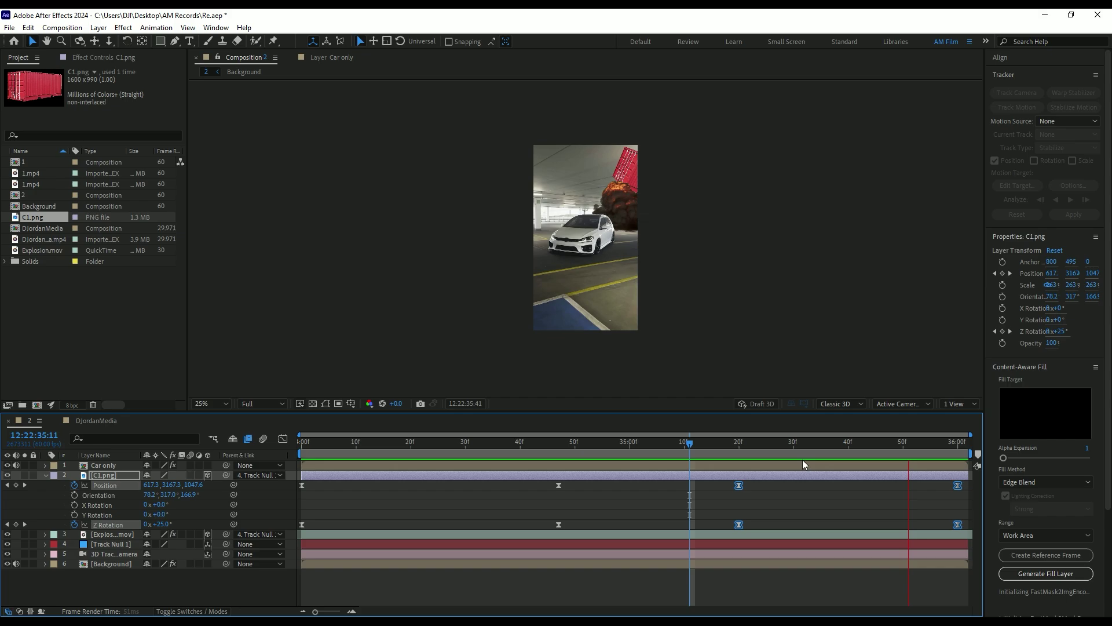
click(802, 460)
key(space)
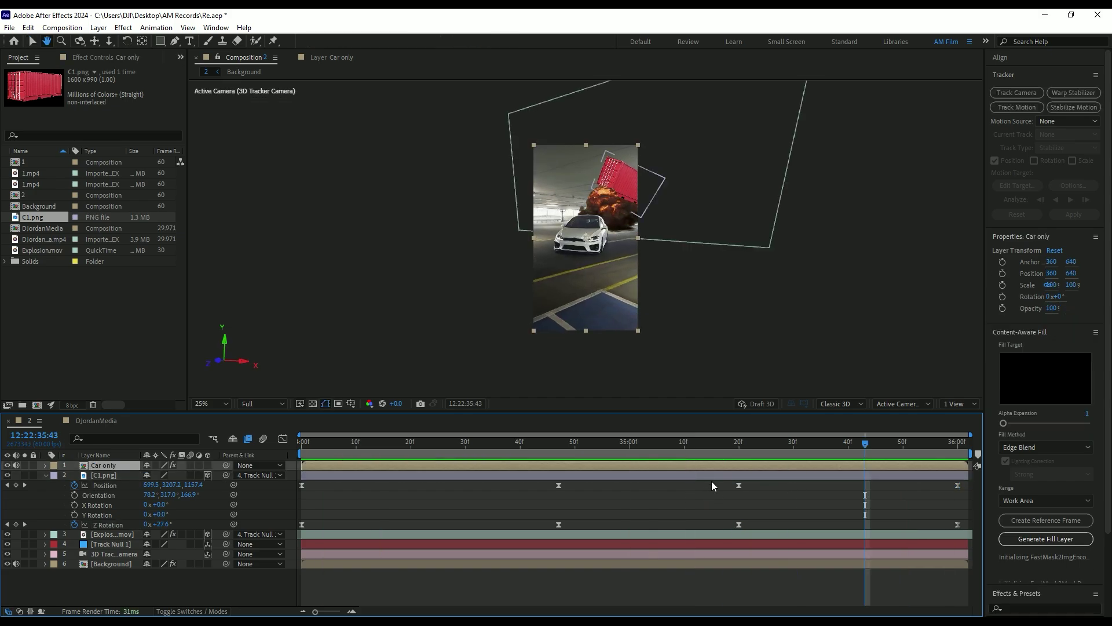
Shift the container's third Position and Z Rotation keyframes to about 12:22:35:11 and preview the animation from the first frame.
drag(712, 480, 969, 529)
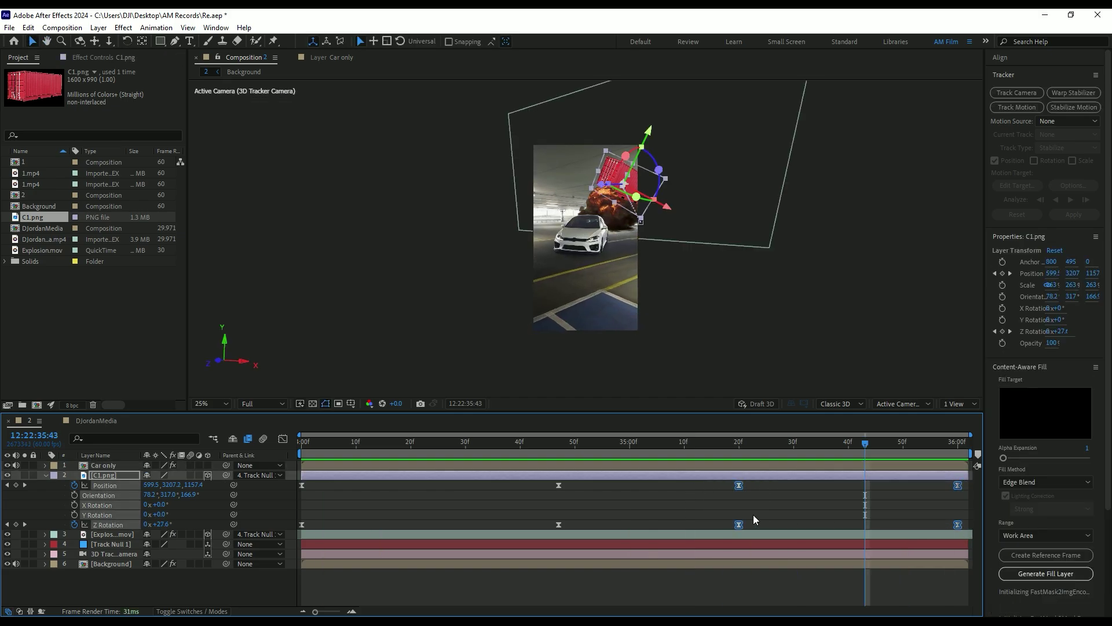
drag(740, 523, 689, 525)
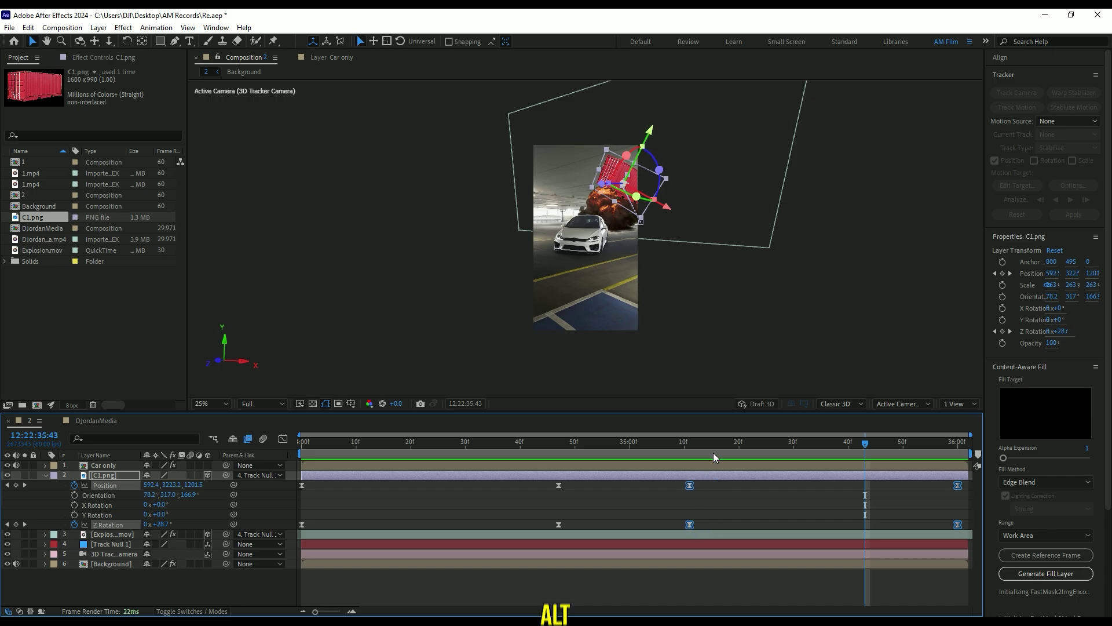
click(519, 444)
click(505, 445)
key(space)
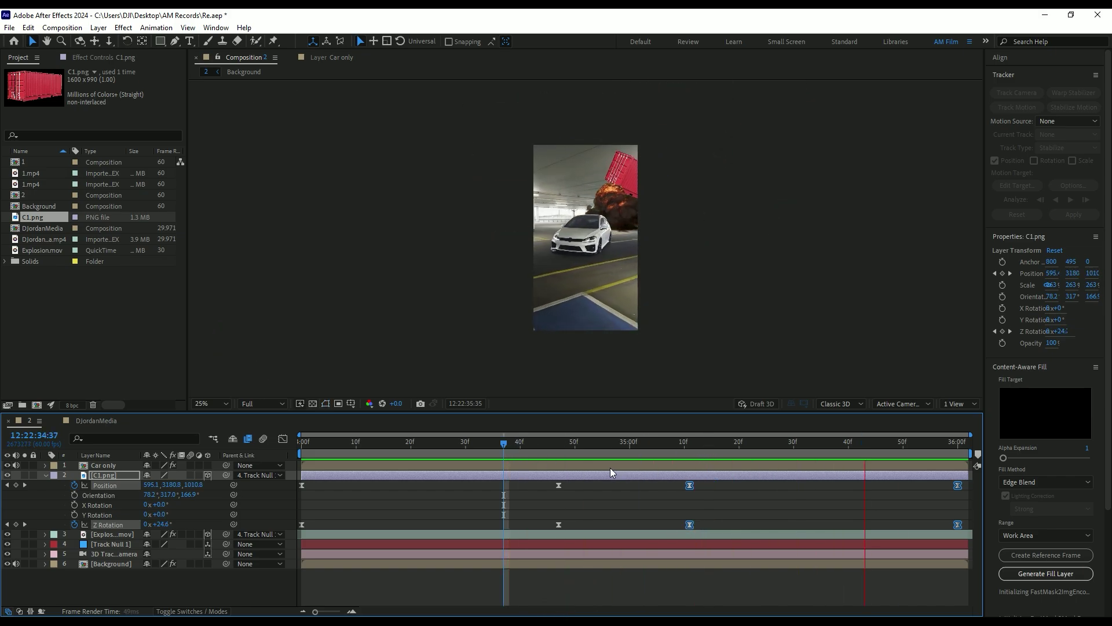
drag(592, 445, 301, 452)
key(space)
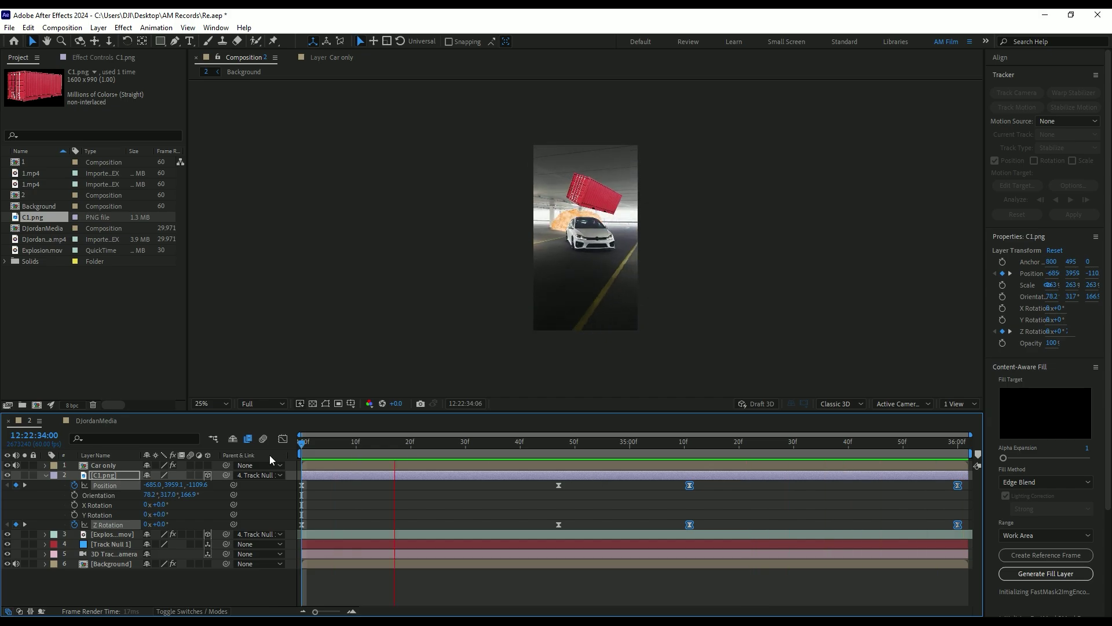
key(space)
Collapse the C1.png layer's properties and play the DJordanMedia reference composition from the start.
click(46, 475)
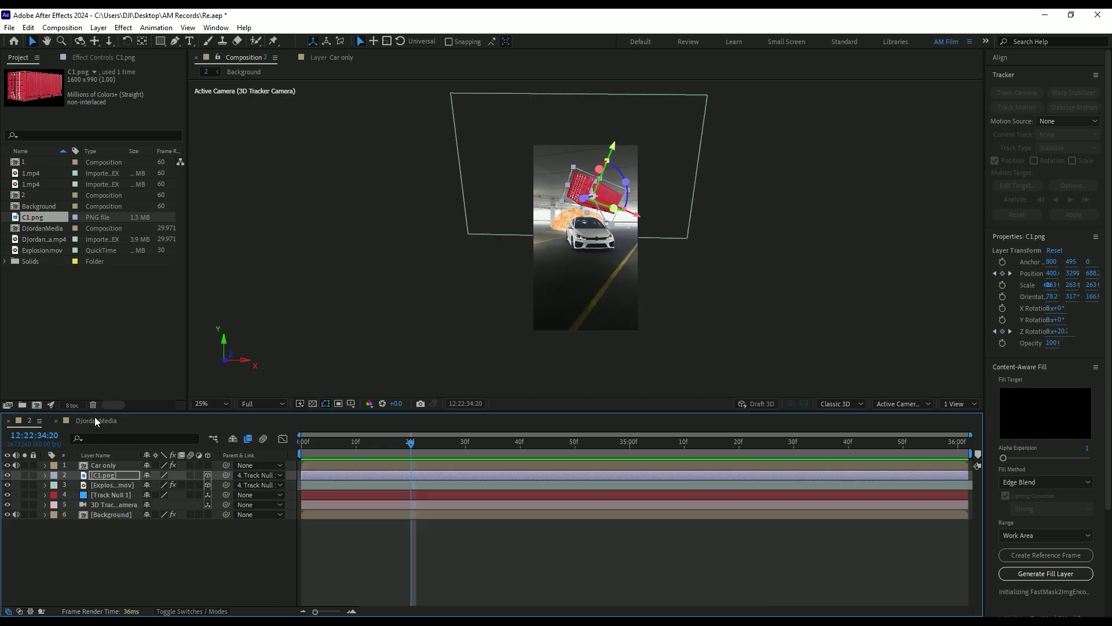
click(95, 420)
key(Home)
key(space)
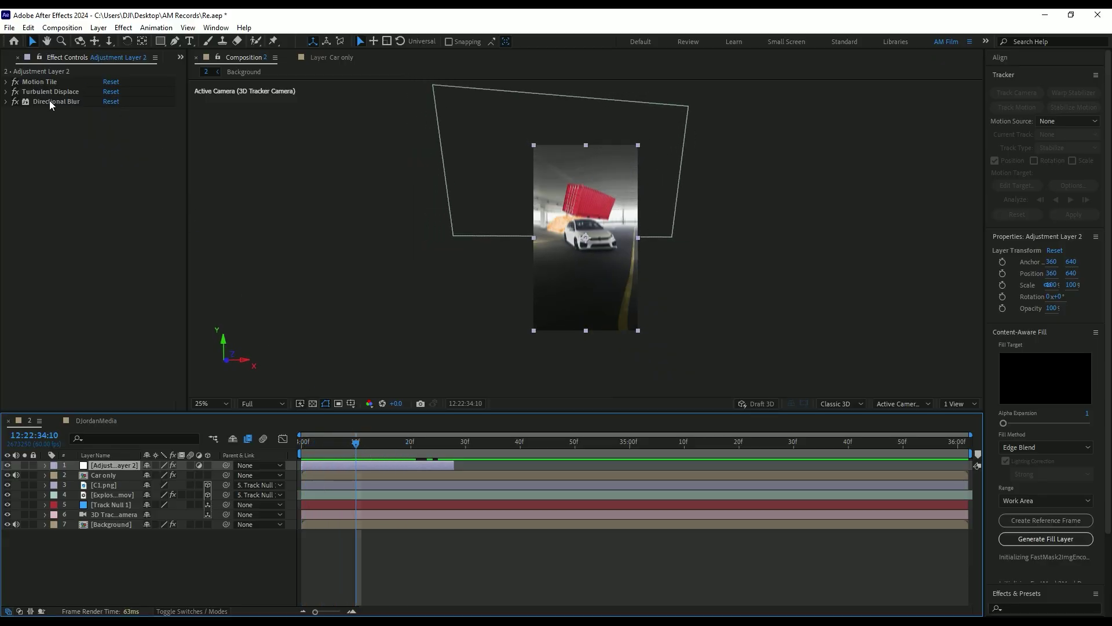
Preview composition 2 with its adjustment layer effects and compare it against the DJordanMedia reference.
key(period)
key(space)
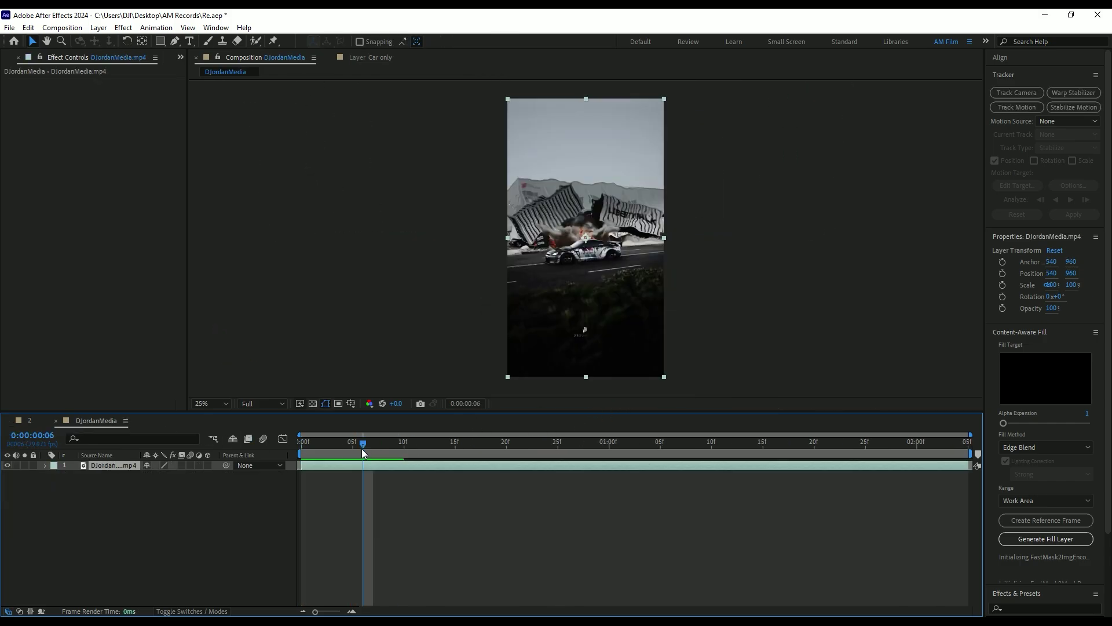
key(space)
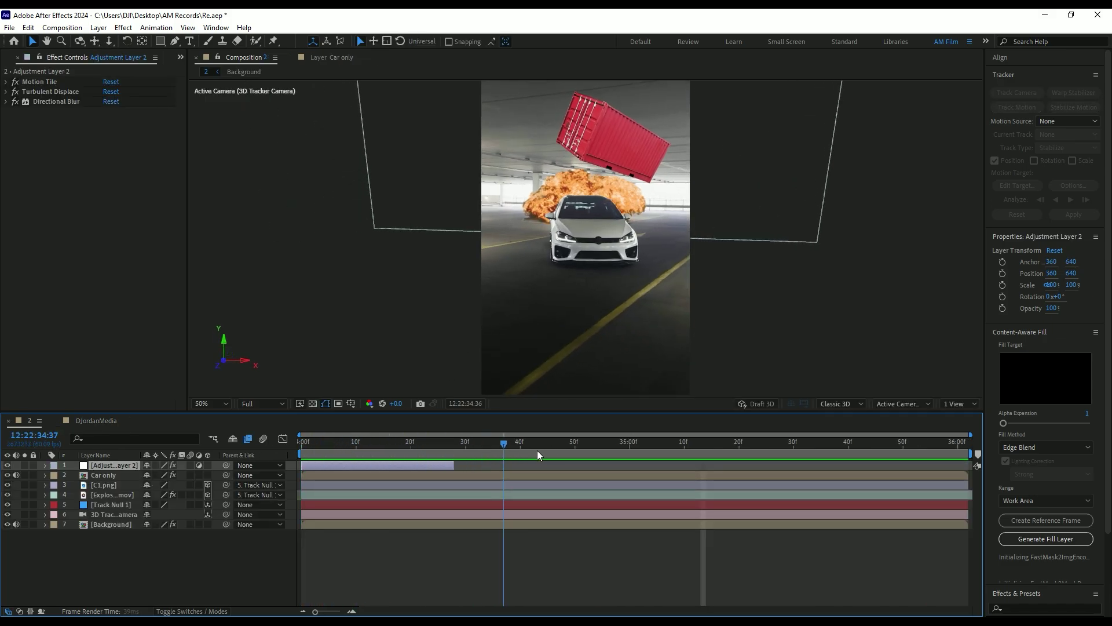
click(379, 454)
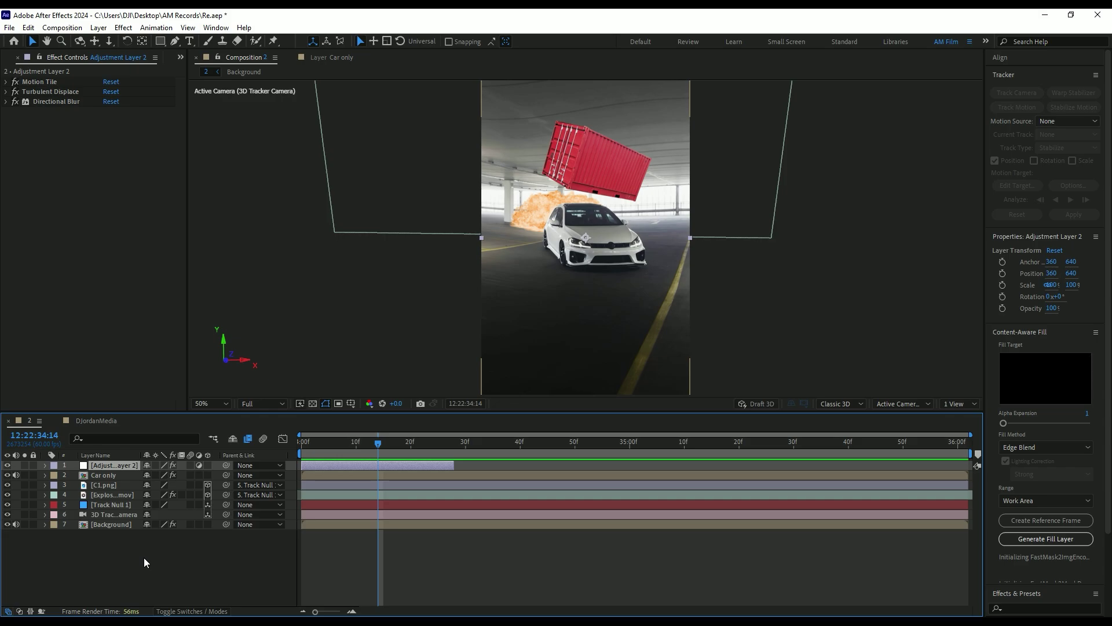
Pre-compose all layers below the adjustment layer as Pre-comp 1, moving all attributes into the new composition.
drag(144, 558, 93, 477)
right_click(112, 527)
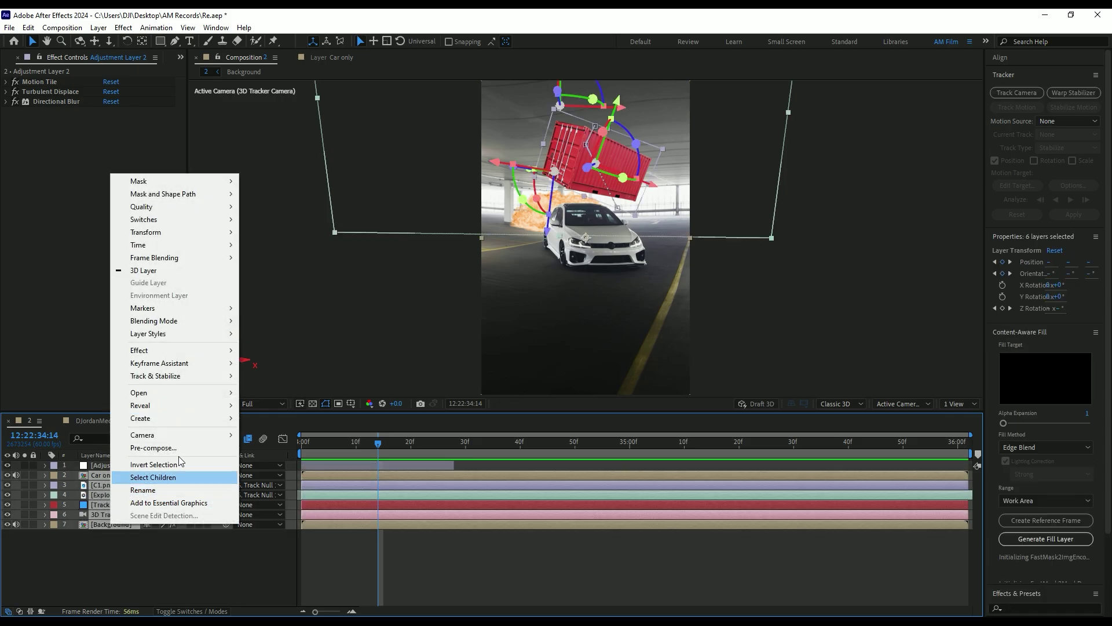
click(139, 438)
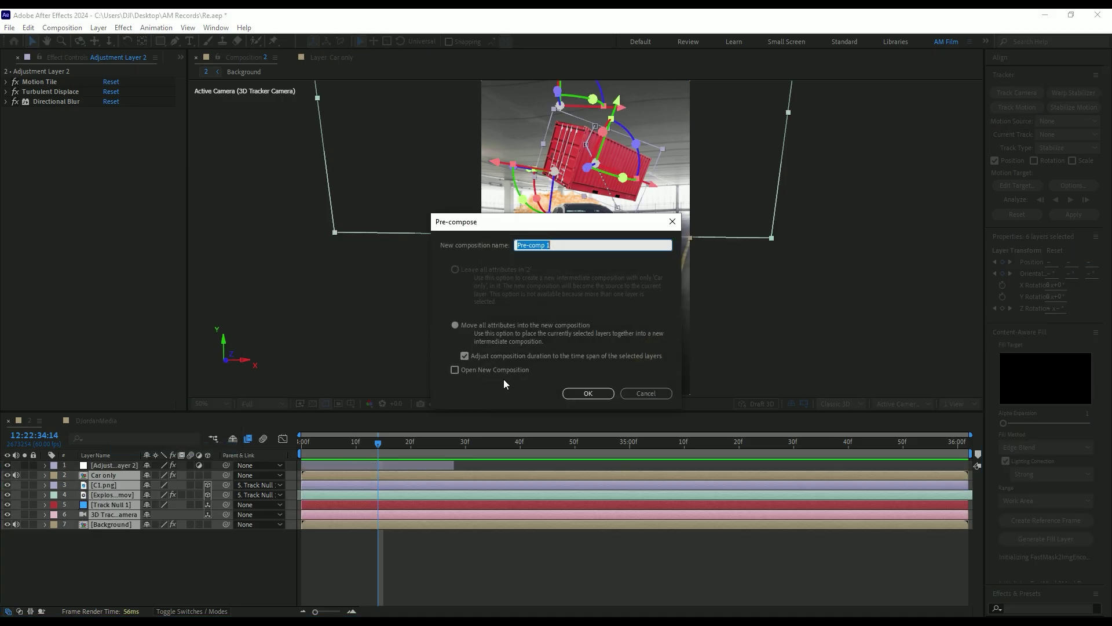
click(587, 394)
Apply the RSMB motion blur effect to Pre-comp 1 and set its Use GPU option to ON.
key(ctrl+space)
text(rsmb)
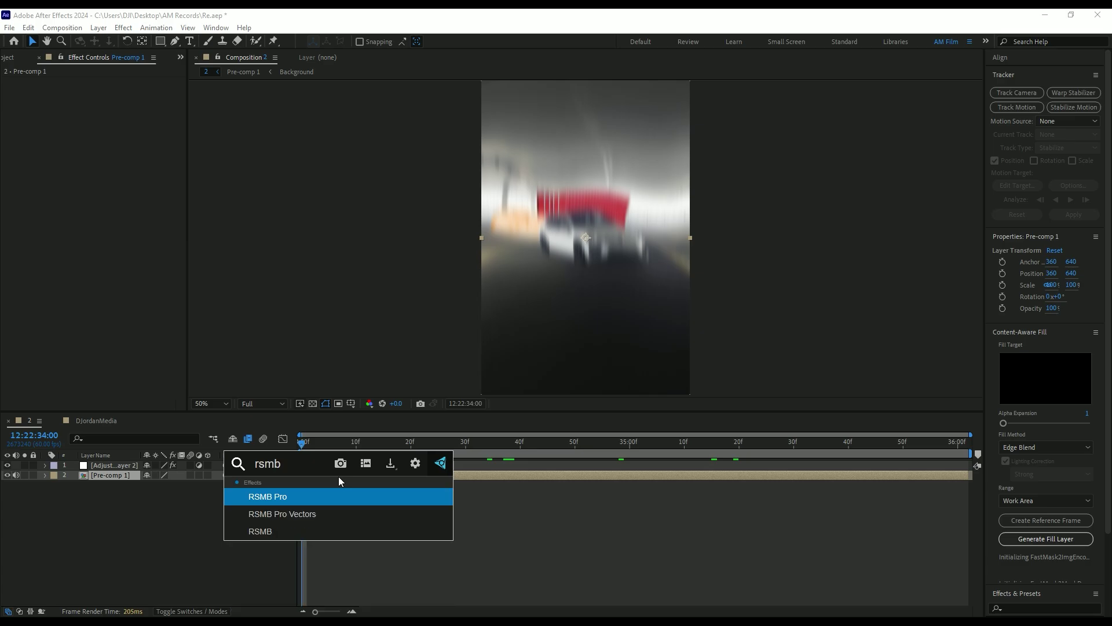
click(286, 529)
click(113, 121)
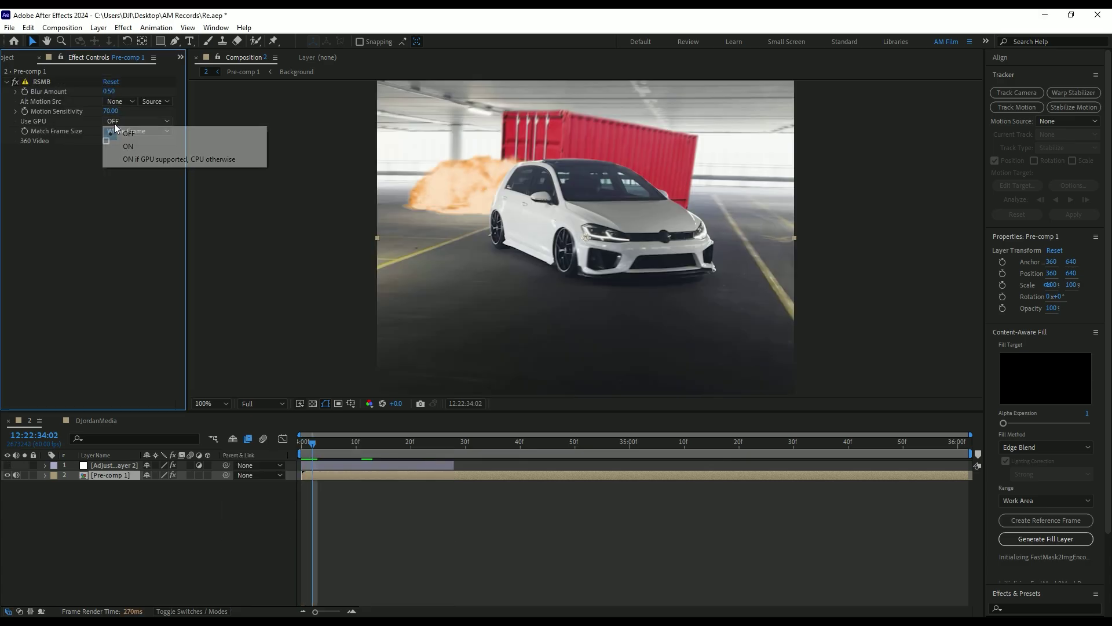
click(134, 147)
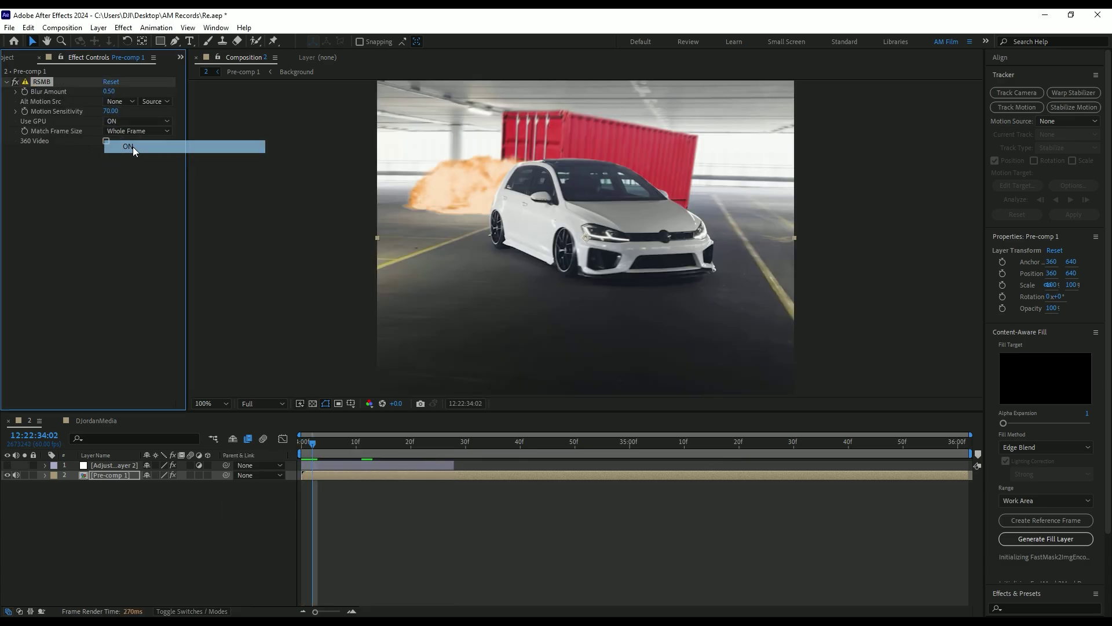